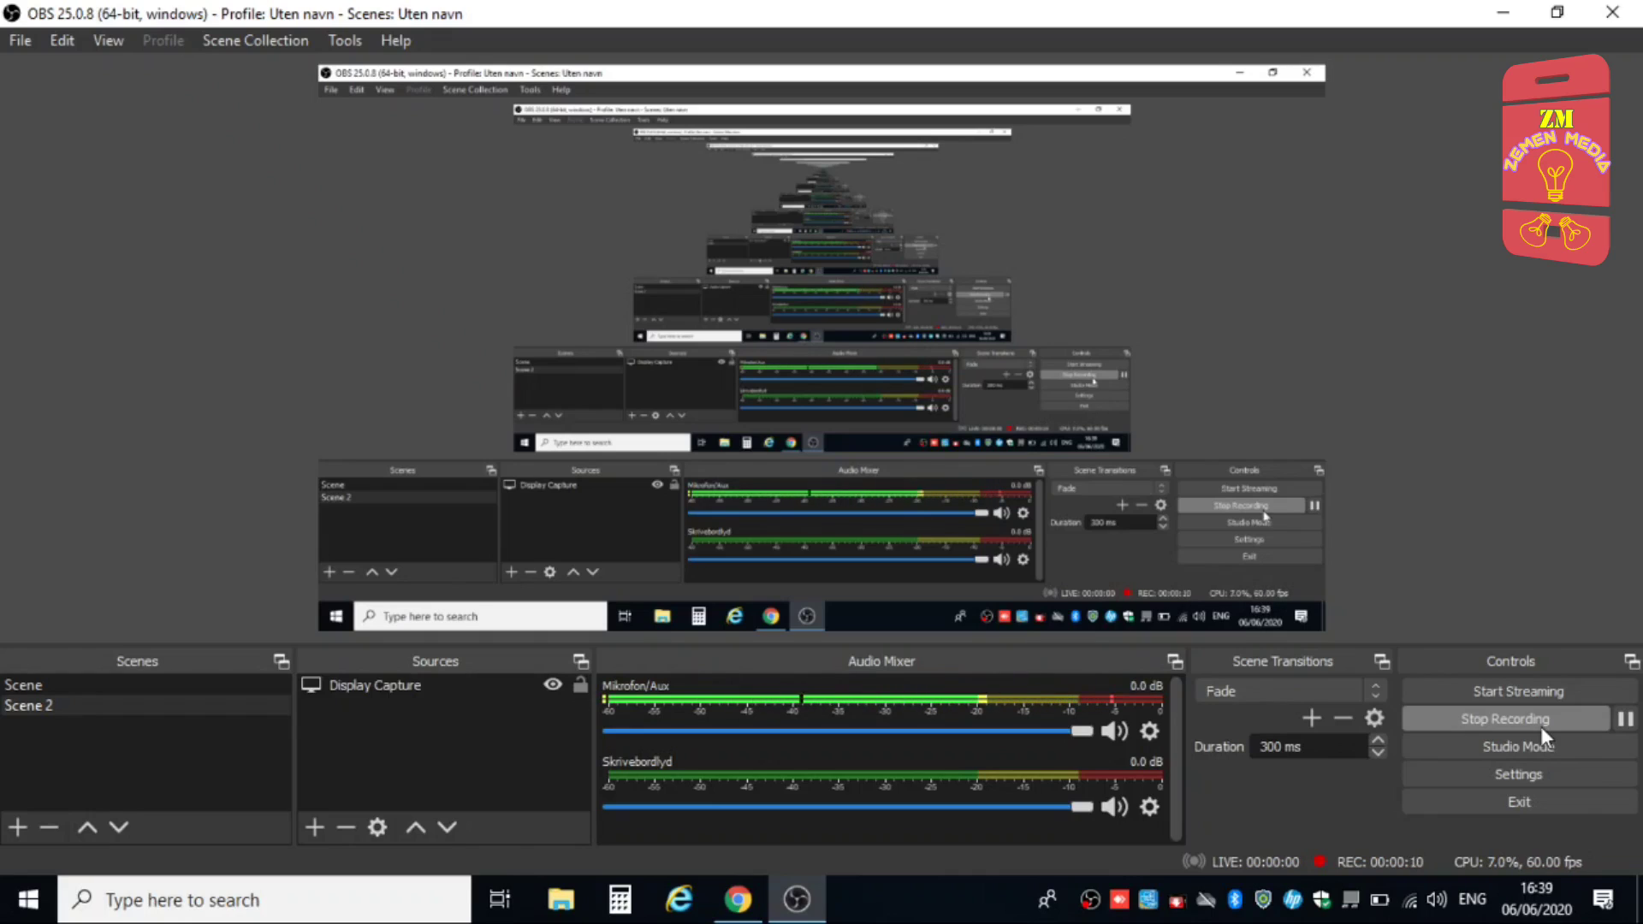
Minimize the OBS window to reach the Windows desktop and refresh the desktop twice.
click(1489, 14)
right_click(859, 32)
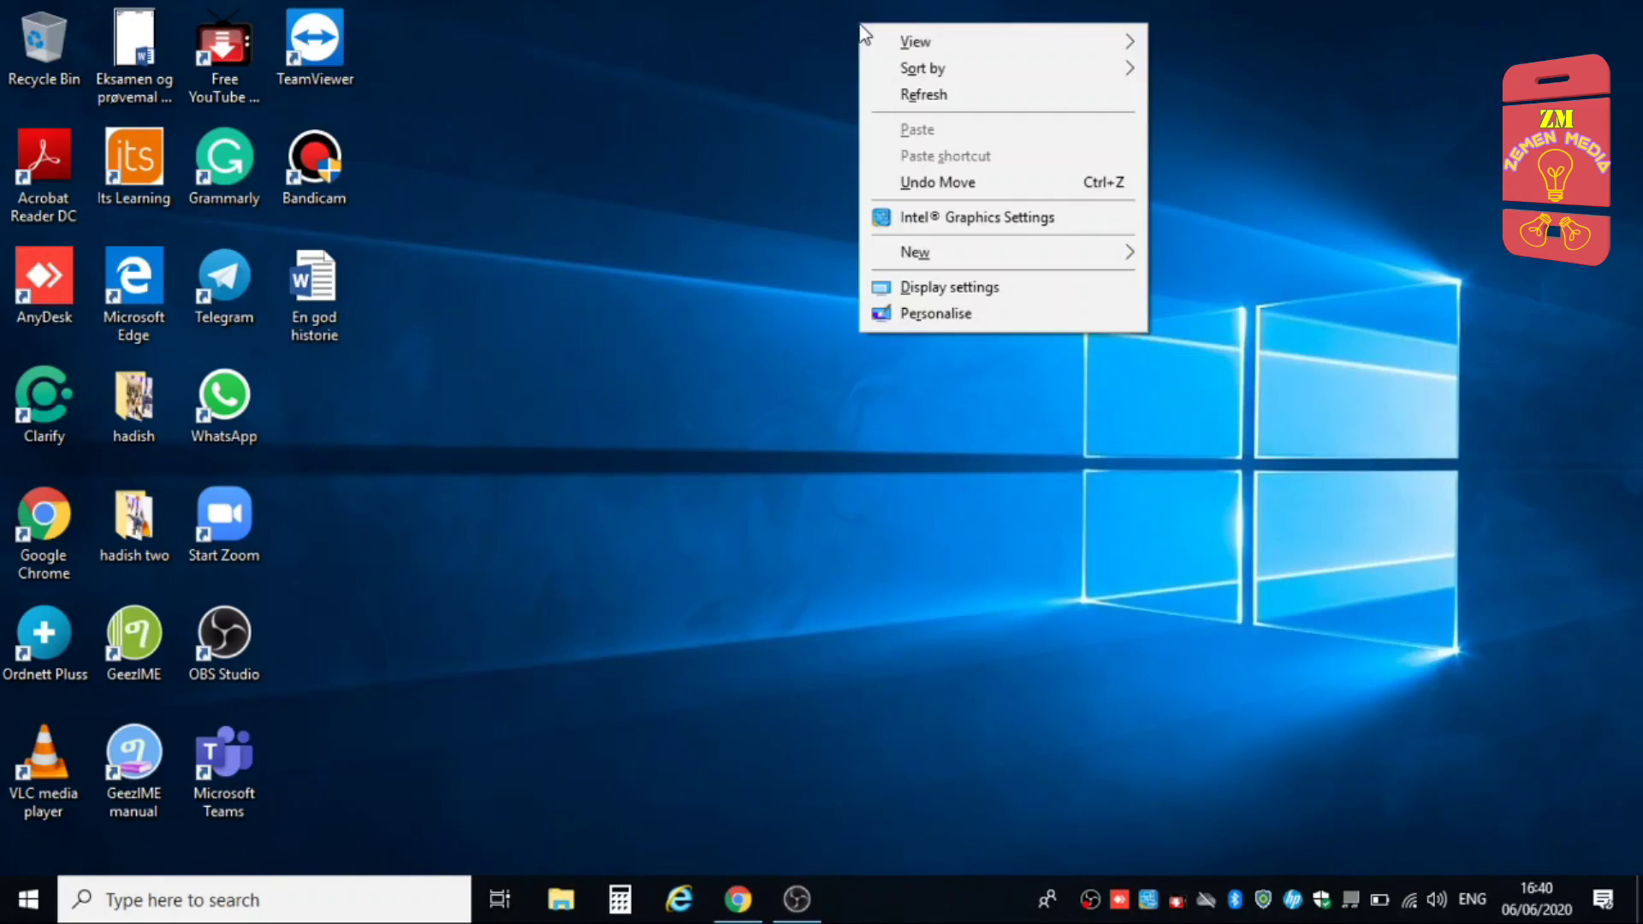
click(922, 96)
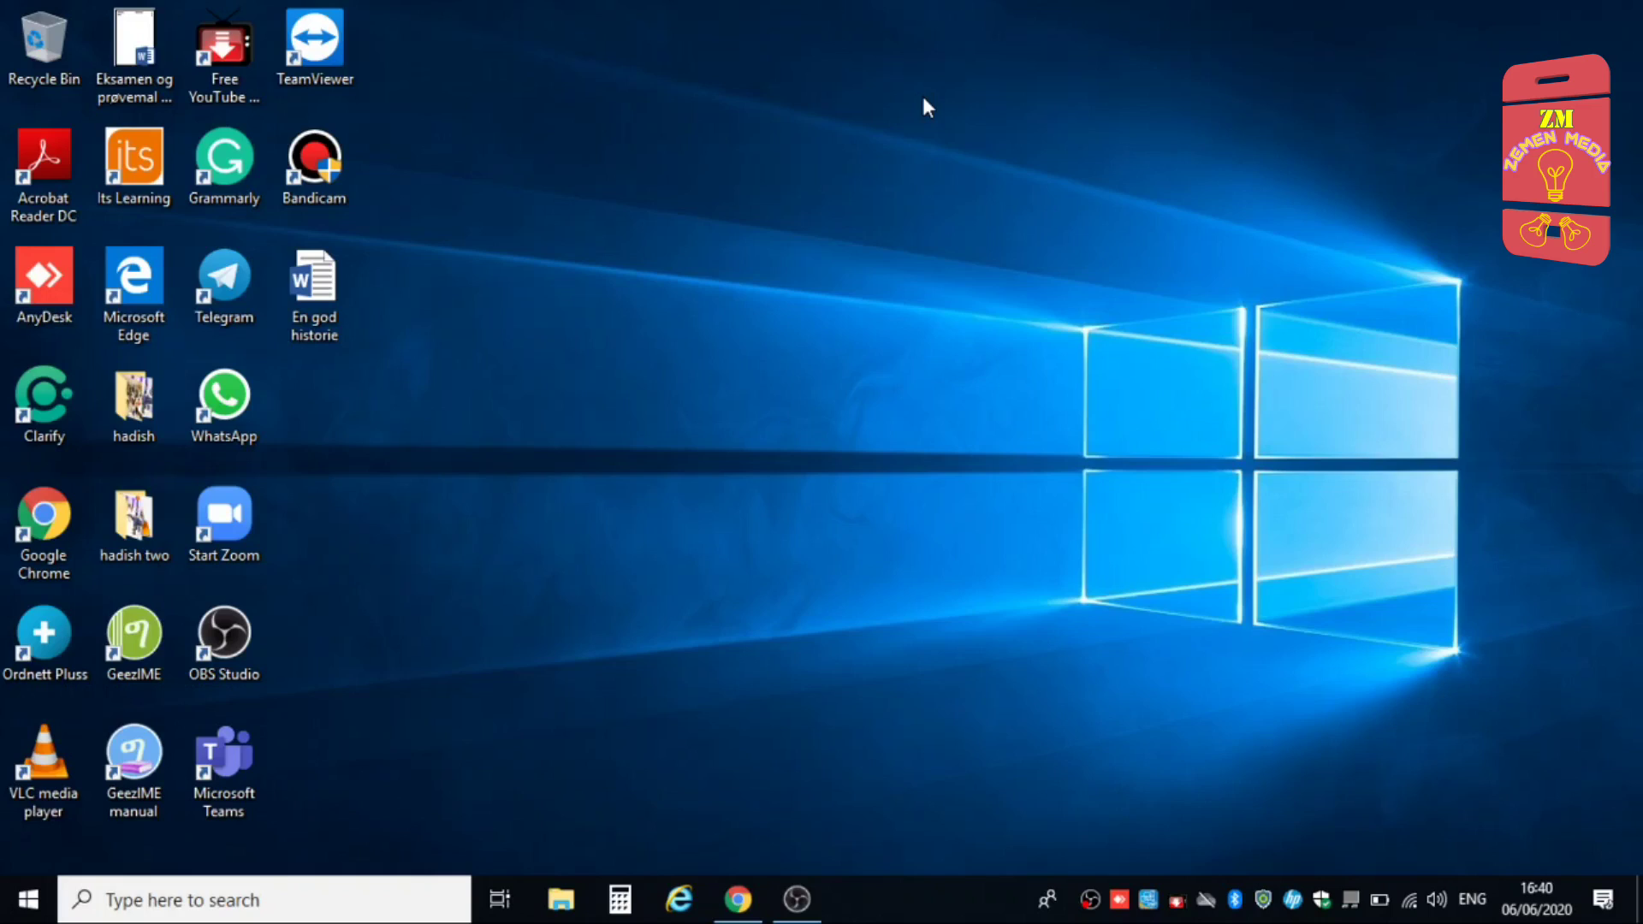
right_click(923, 100)
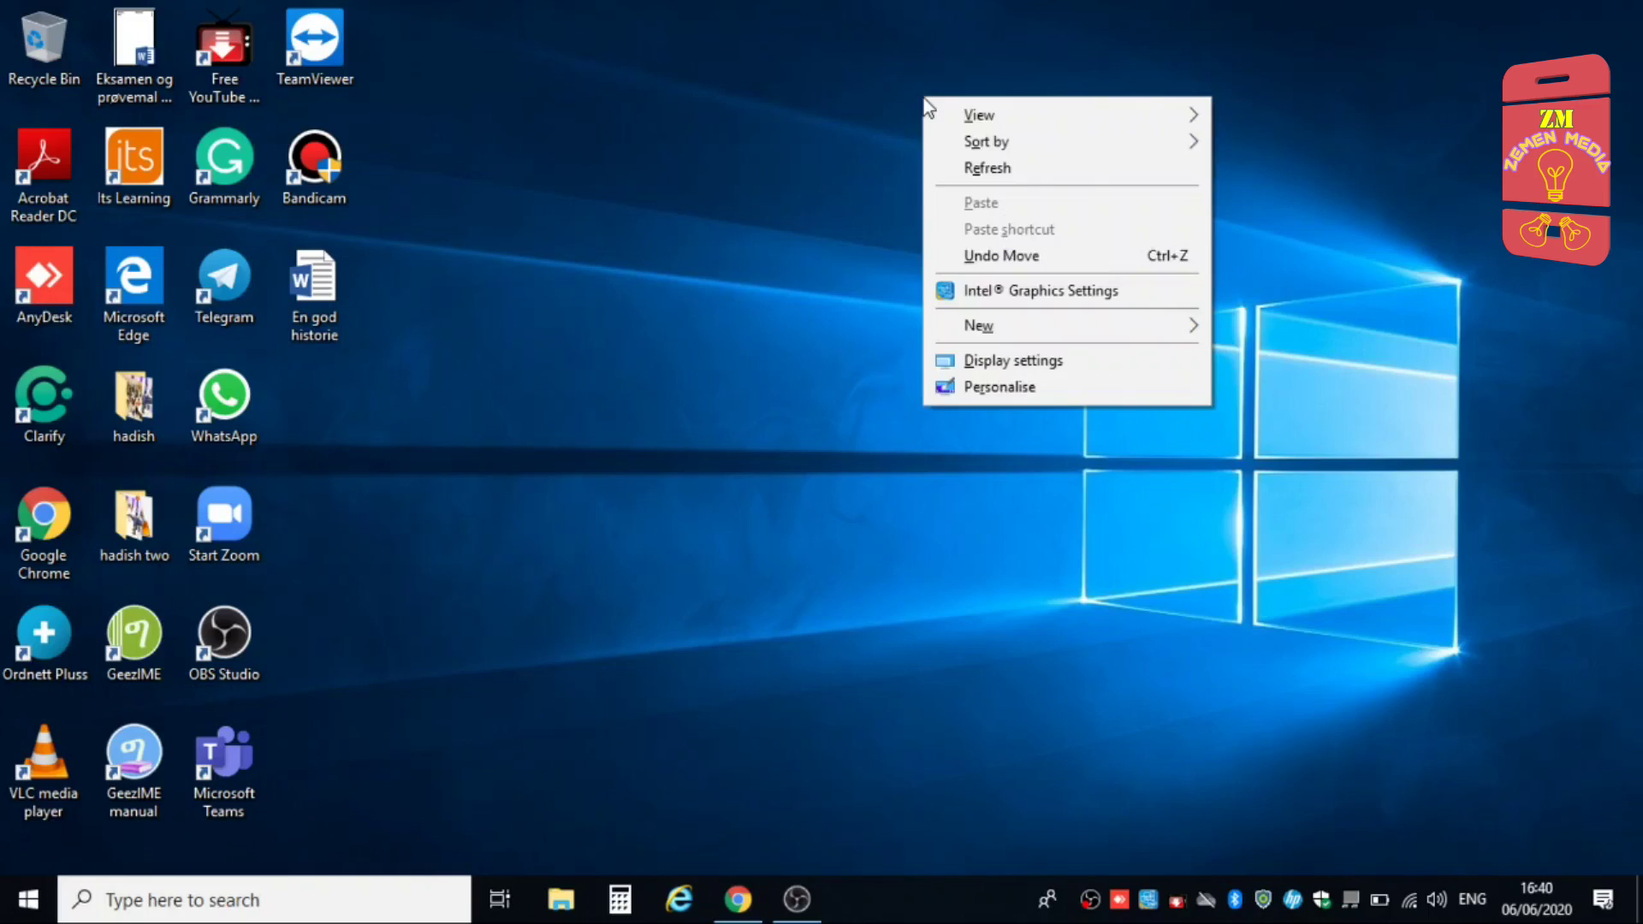
click(1000, 168)
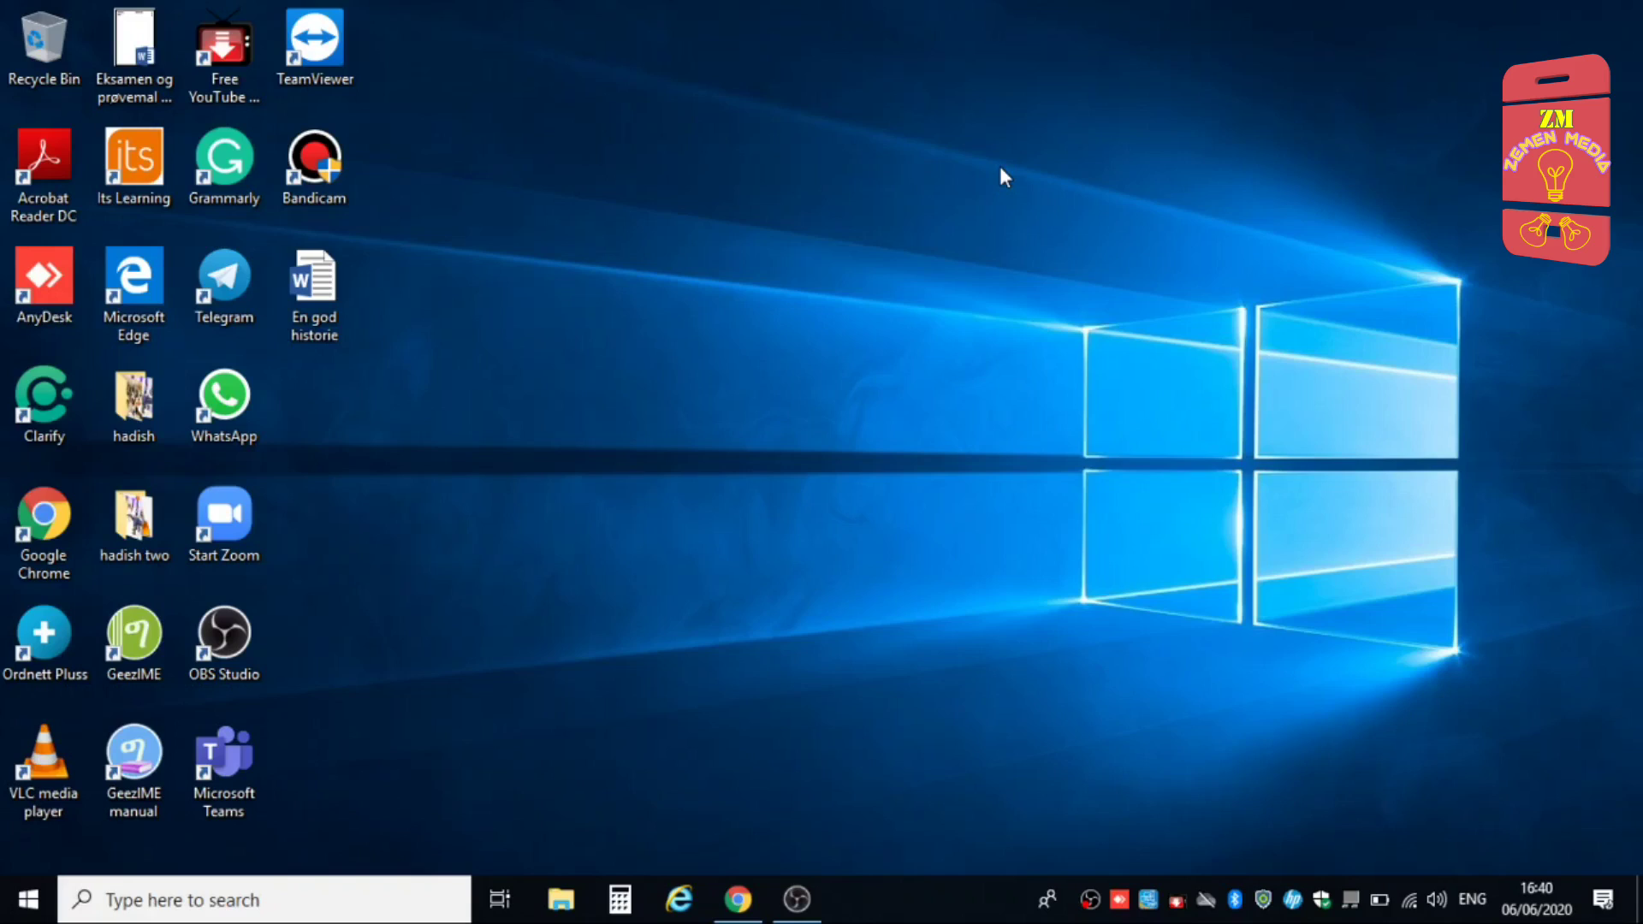
Open File Explorer, view the contents of the Desktop folder and close the window.
click(562, 900)
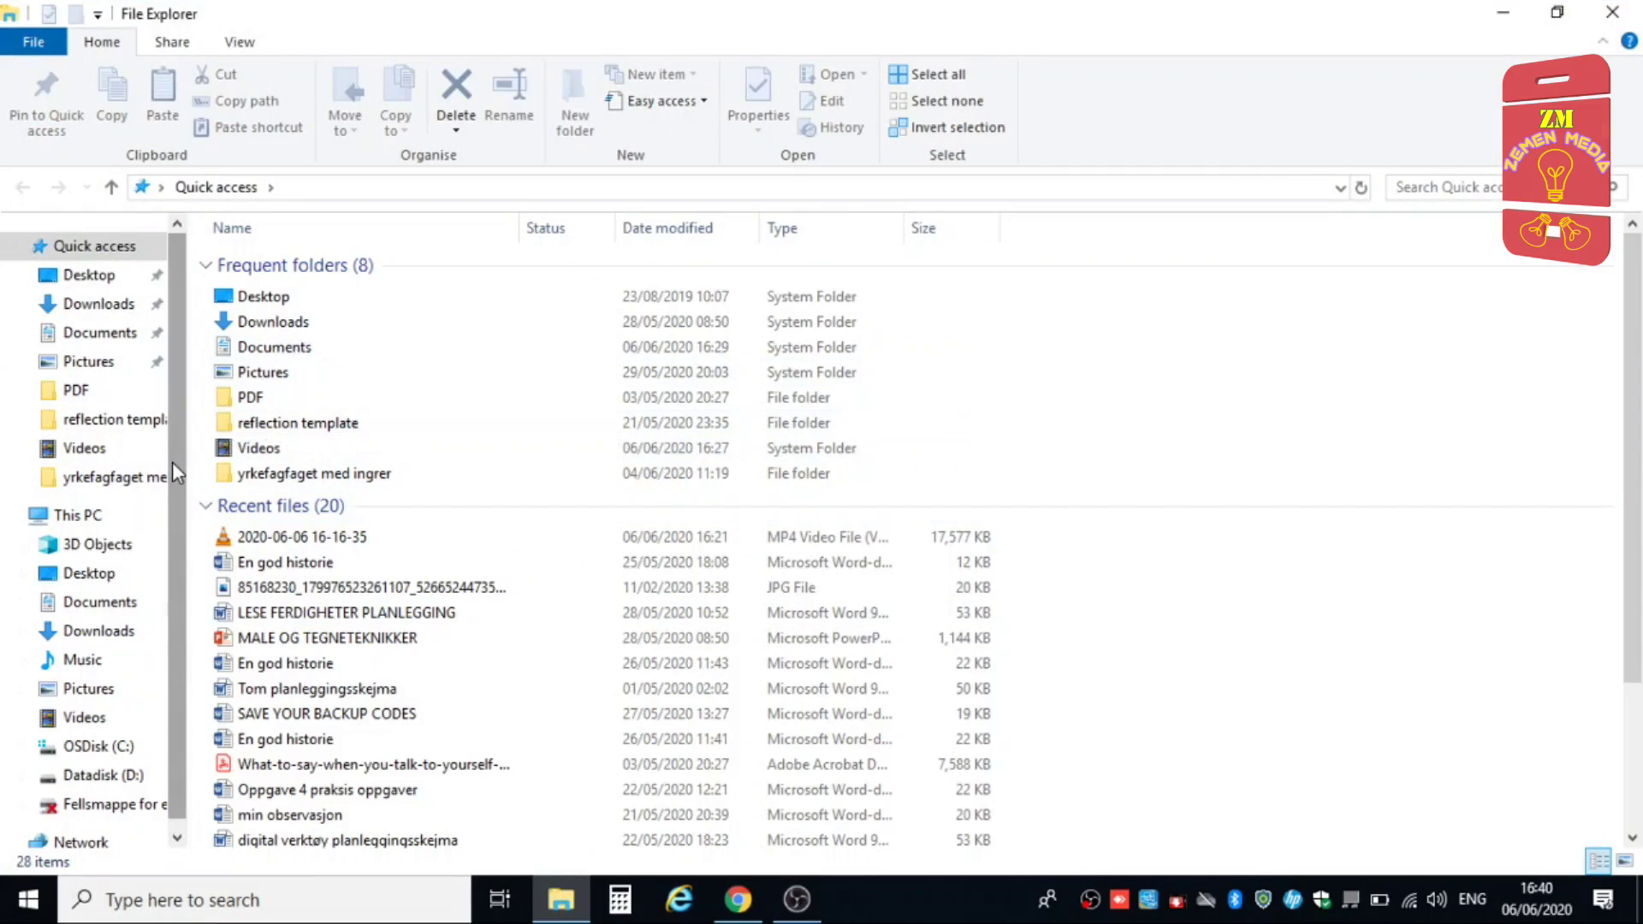
scroll(171, 460, down, 1)
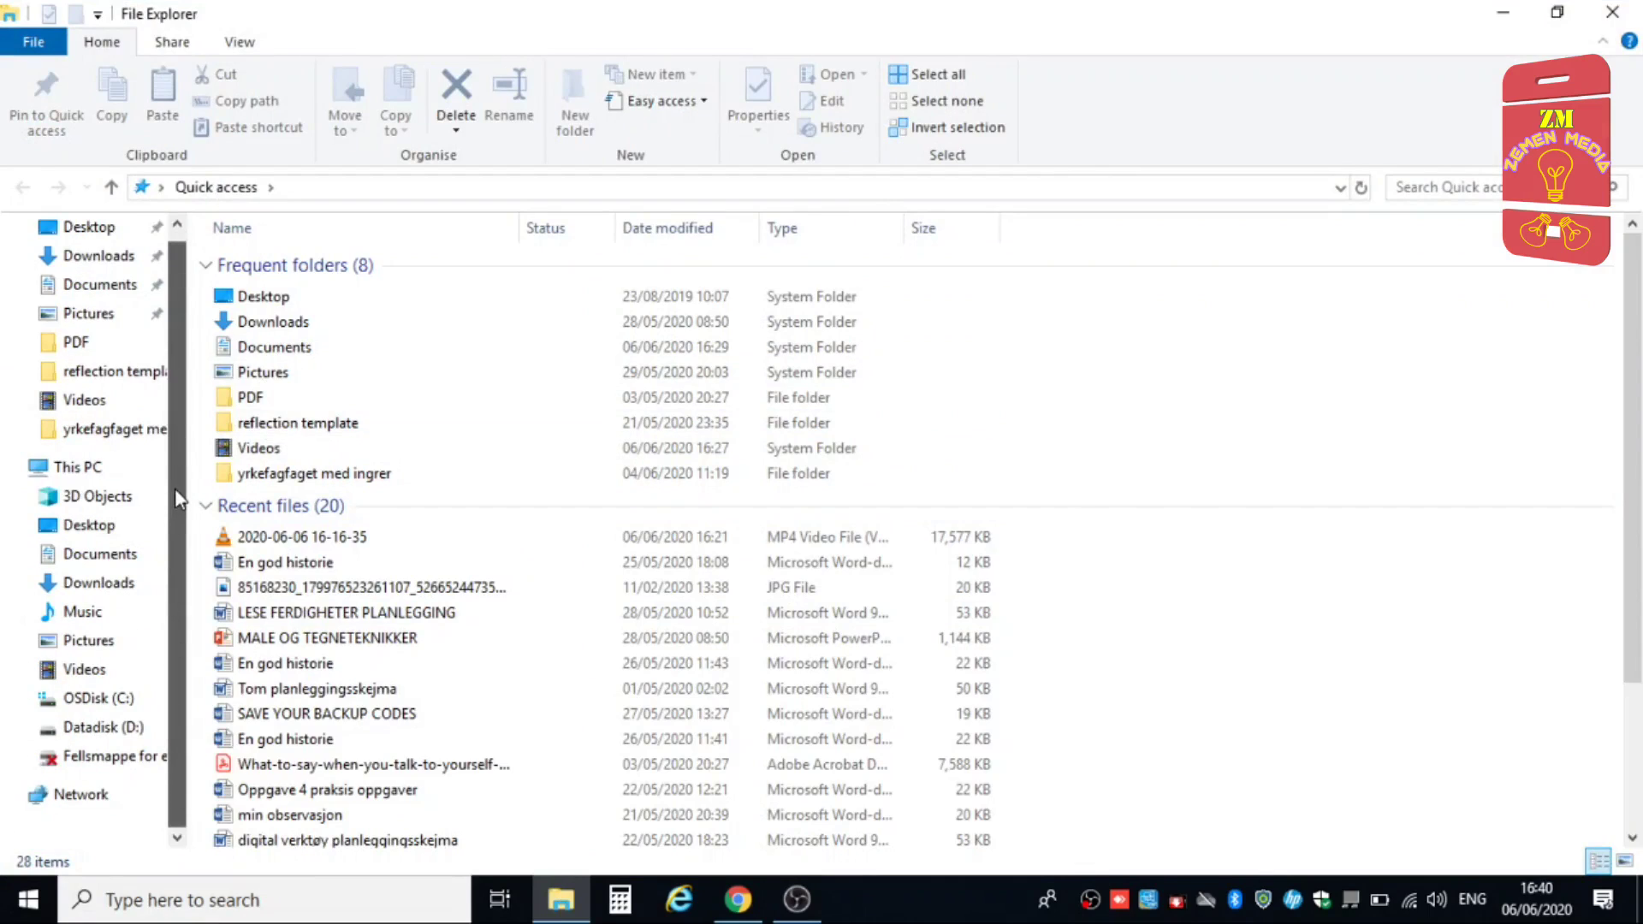
scroll(175, 486, up, 1)
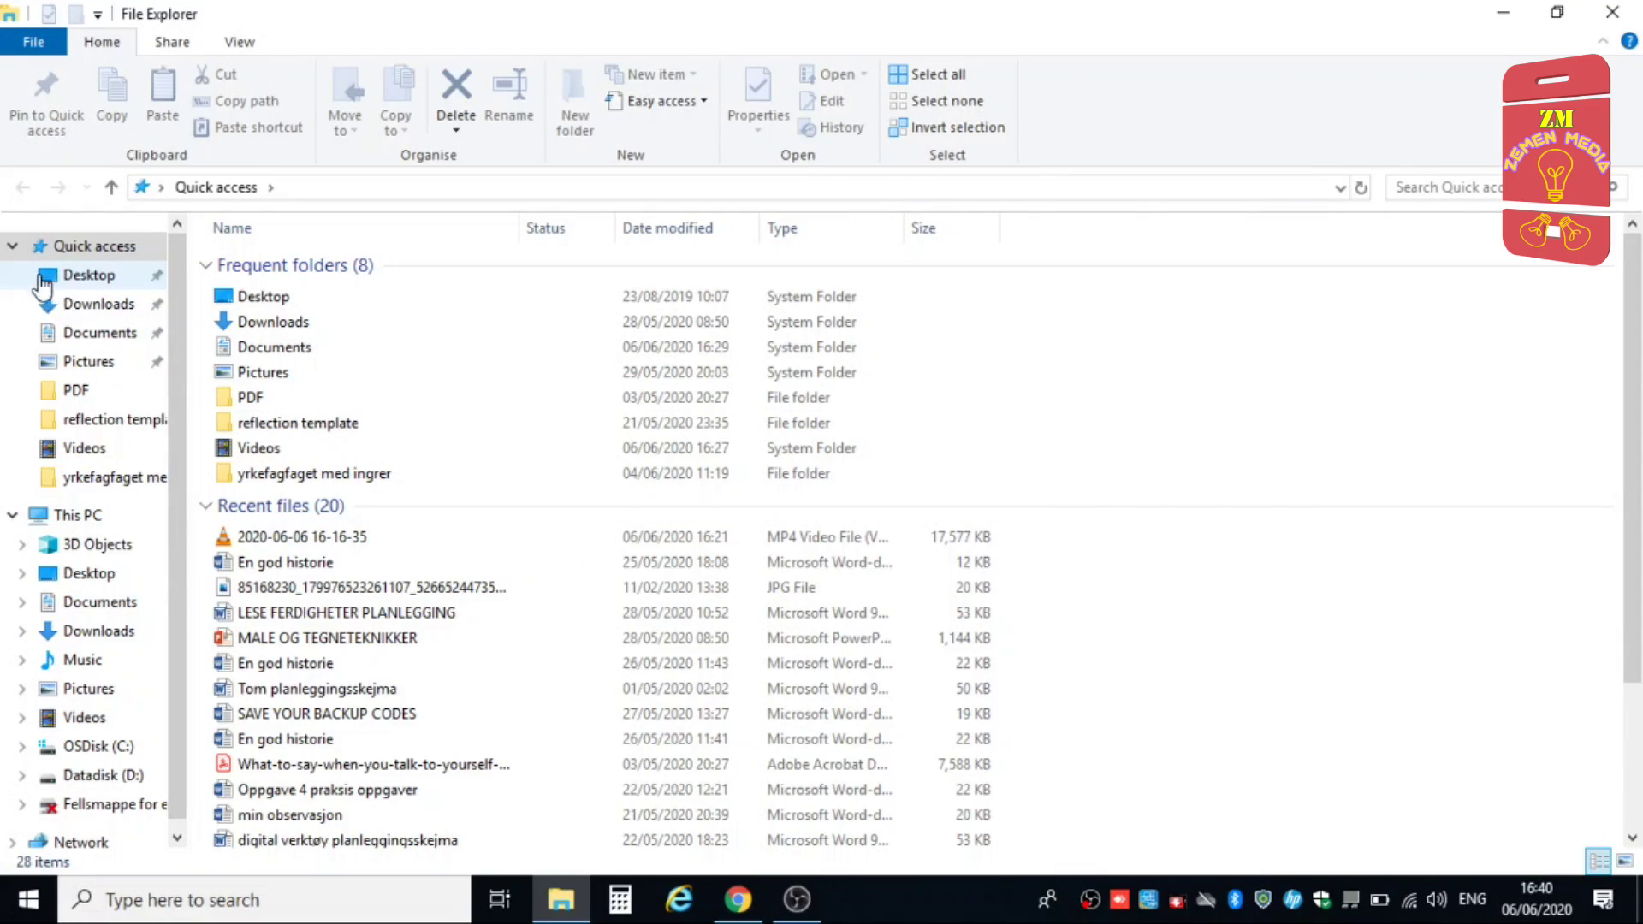
click(102, 281)
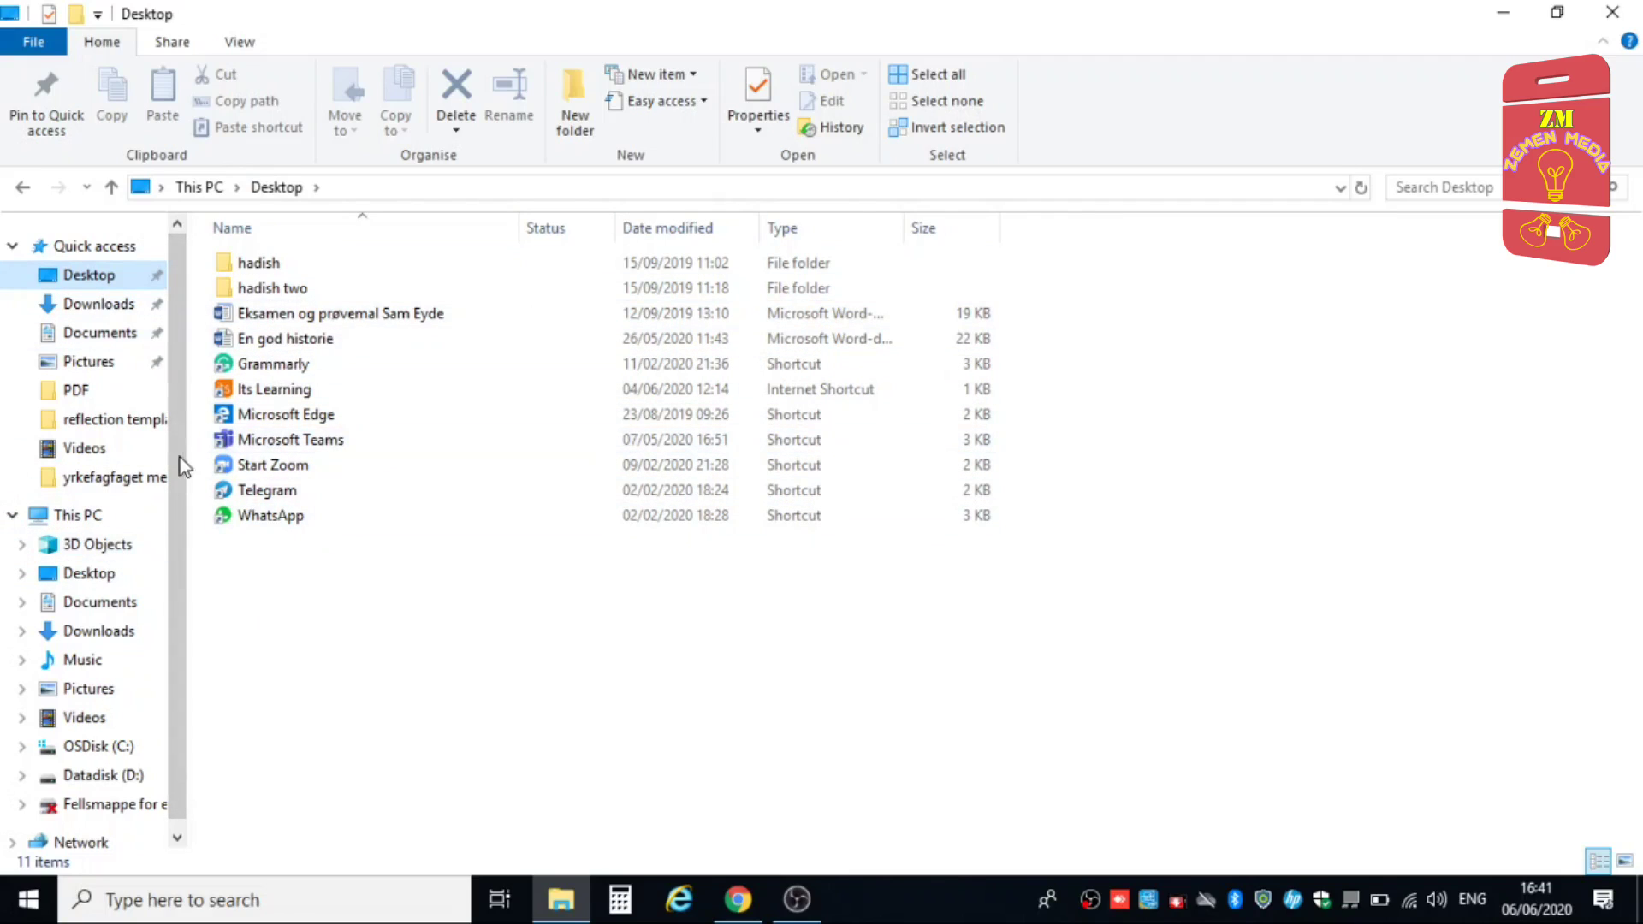
click(1612, 12)
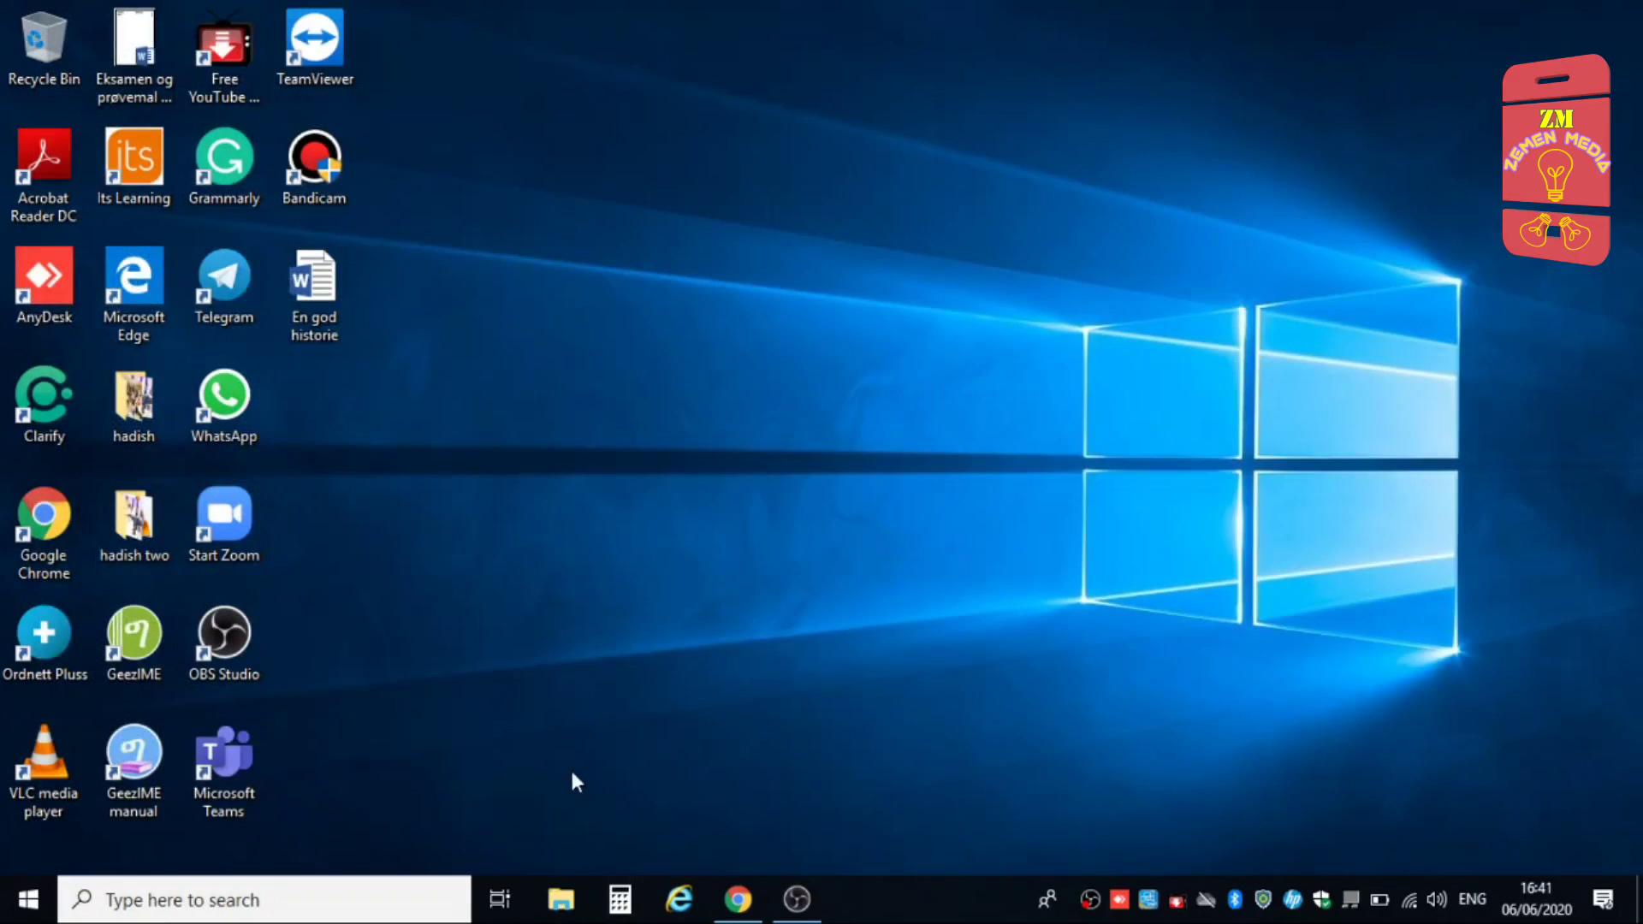
View the Downloads folder in File Explorer, and switch to Chrome to open a new tab.
click(561, 900)
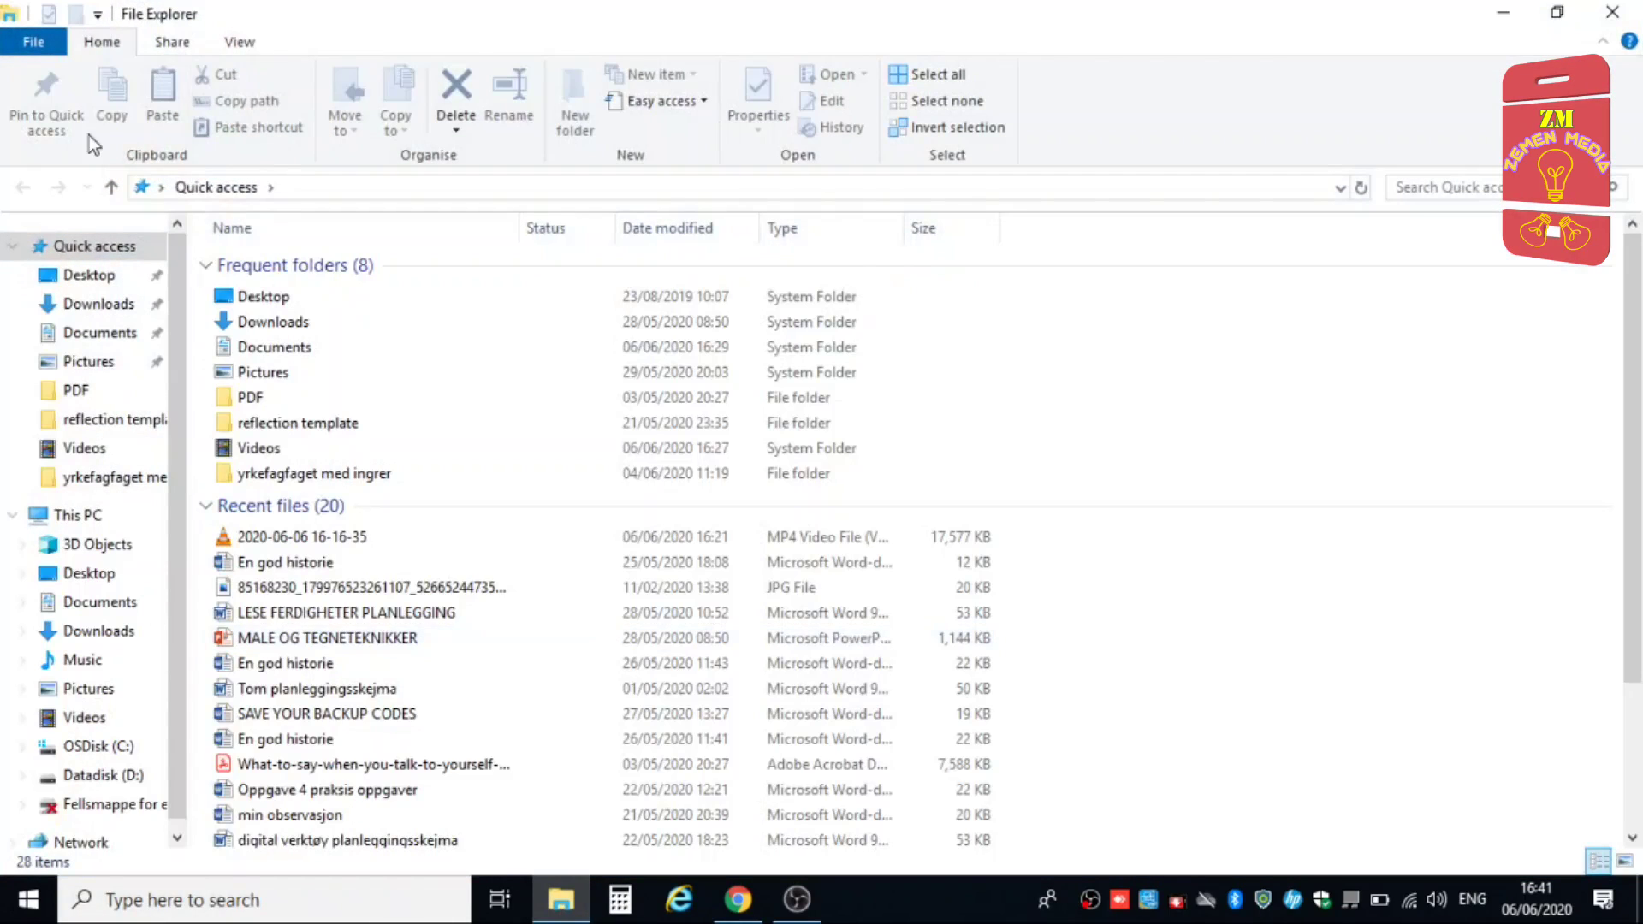
click(96, 310)
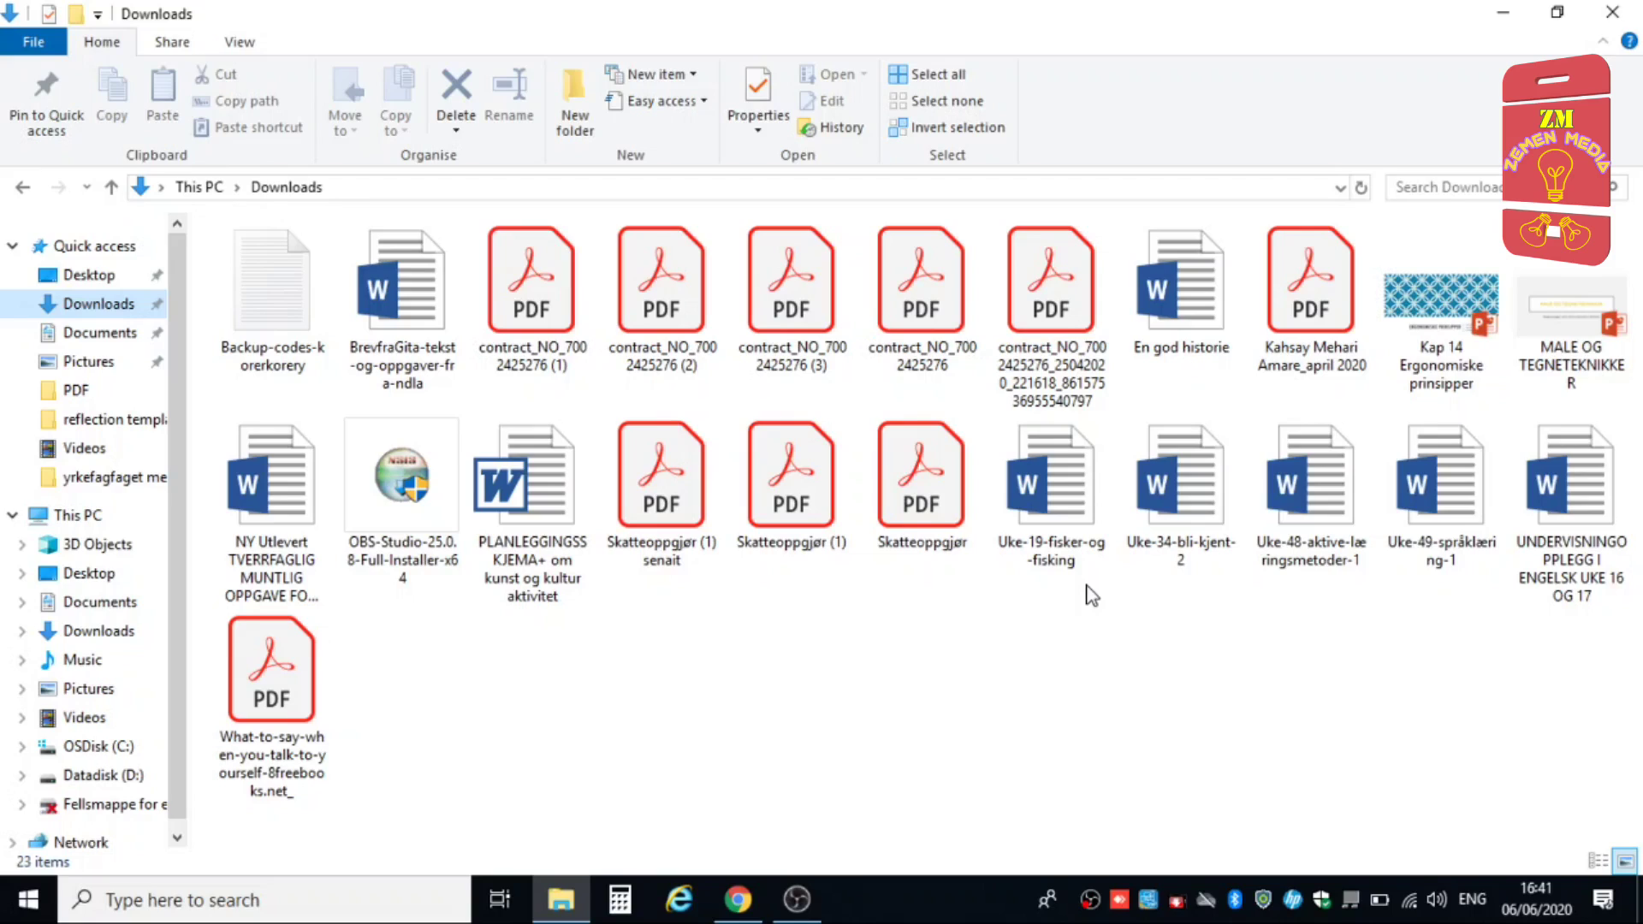
click(737, 899)
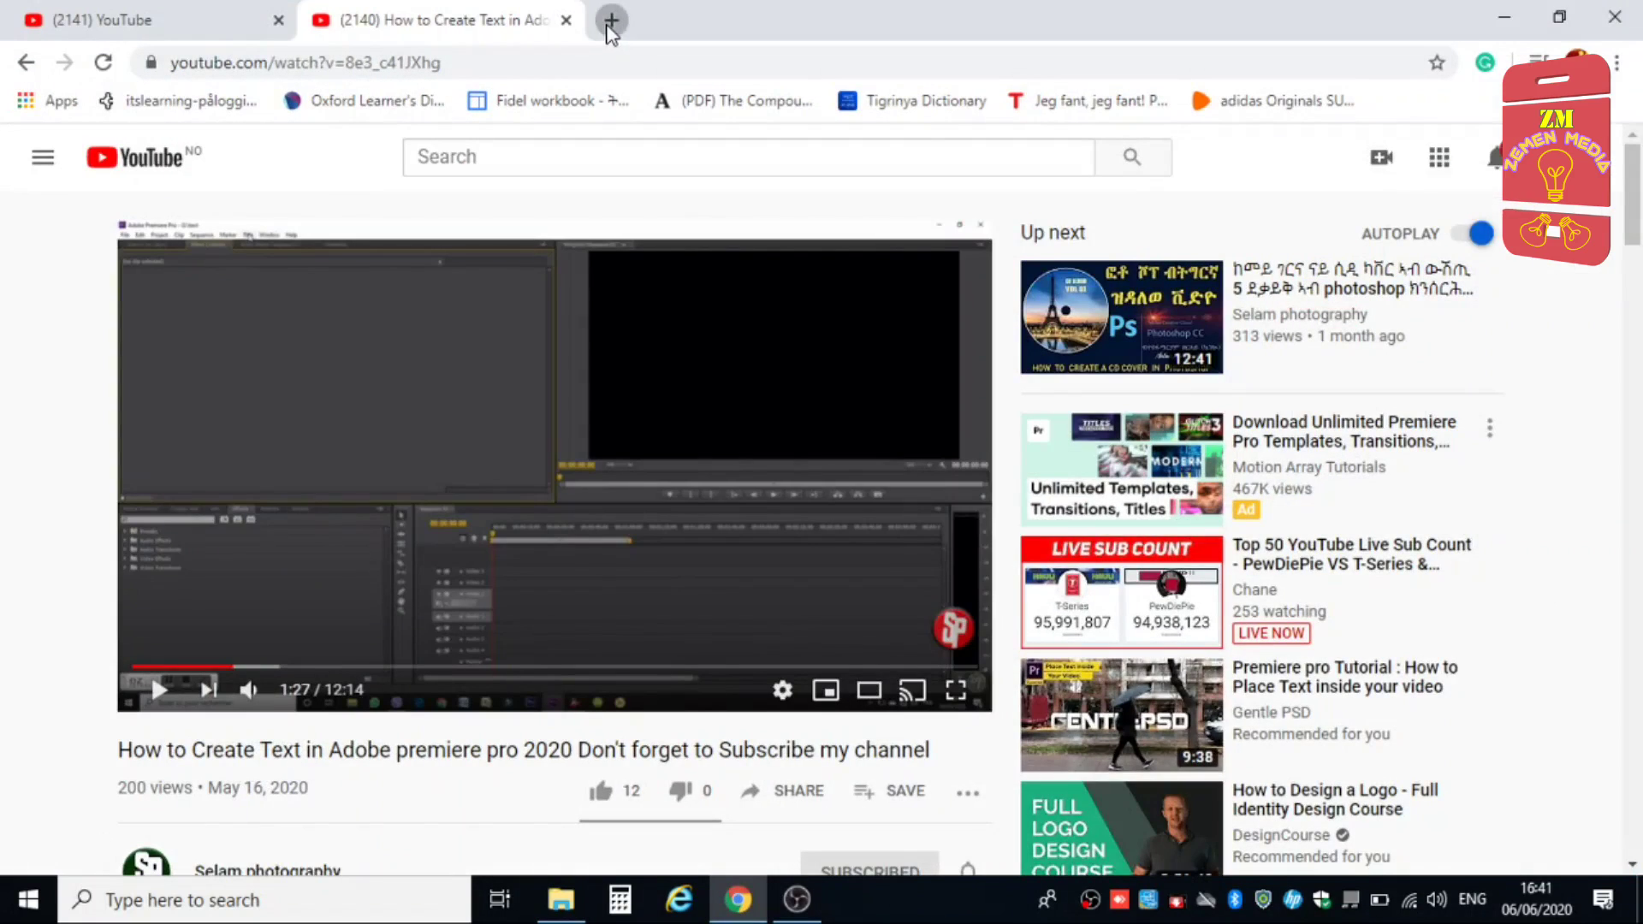
click(611, 19)
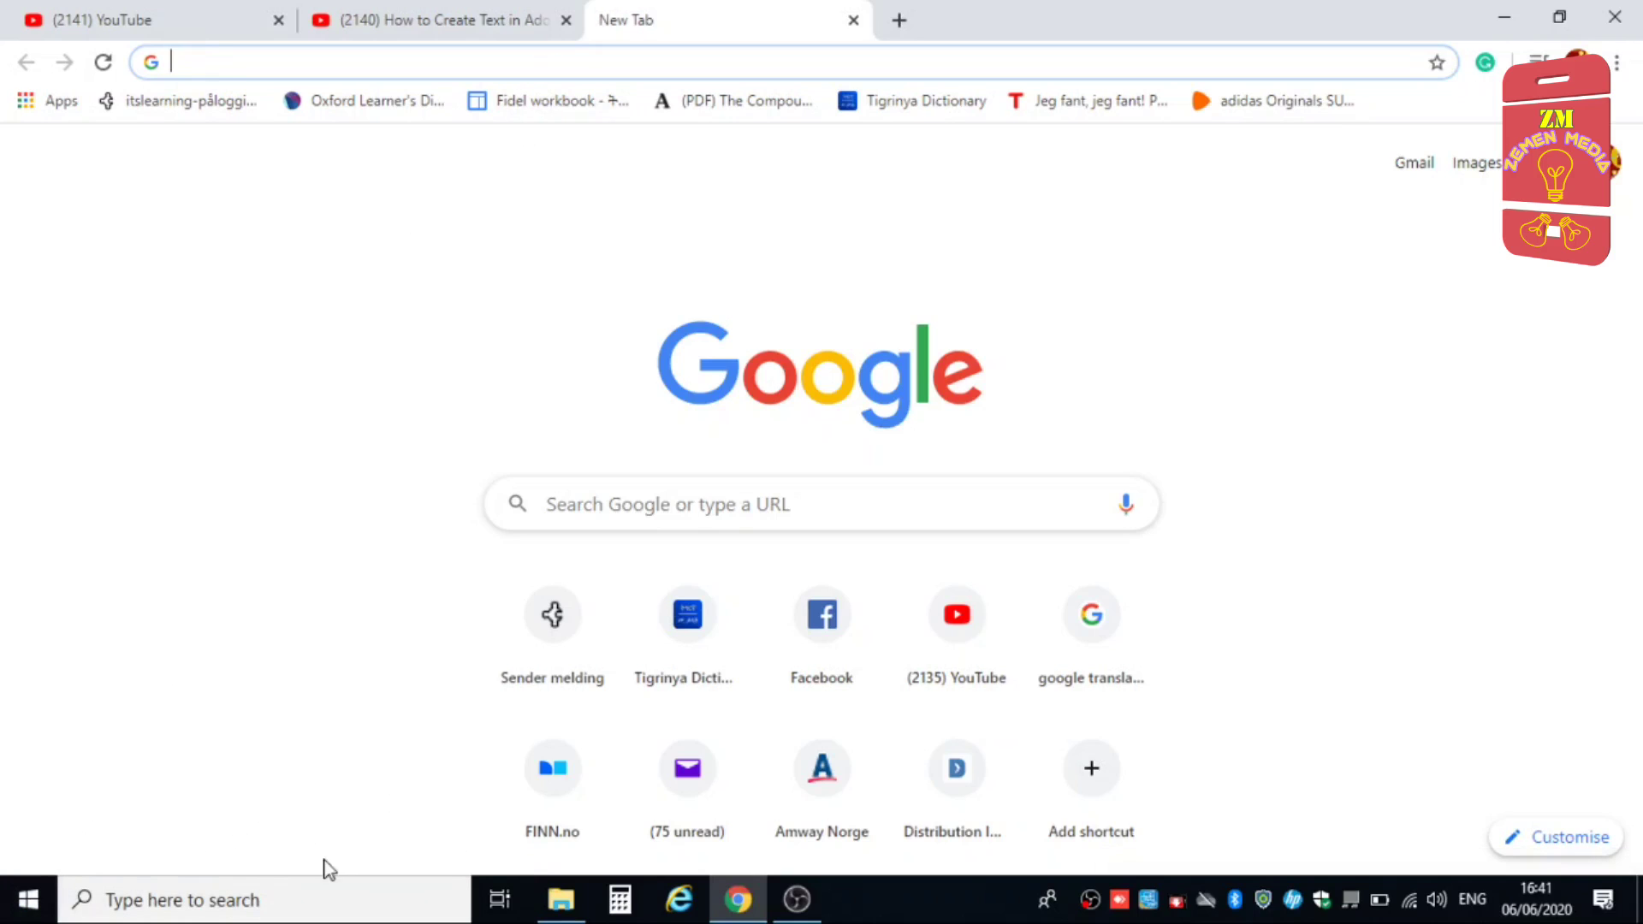
Switch back to File Explorer and view the contents of the Documents and Pictures folders.
click(570, 914)
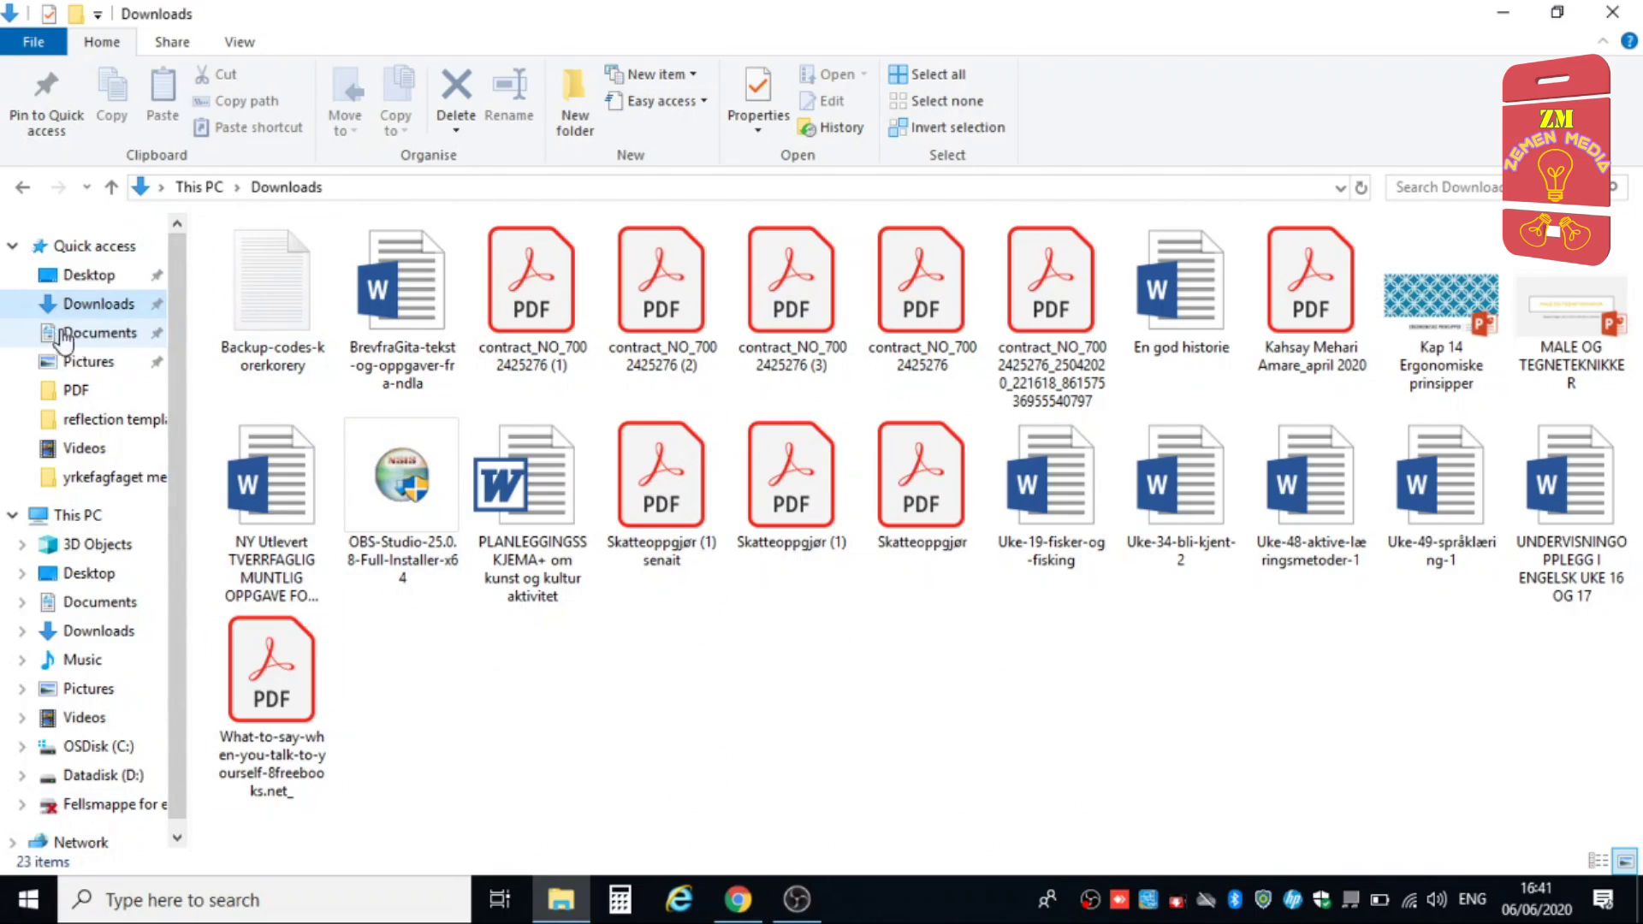
click(90, 338)
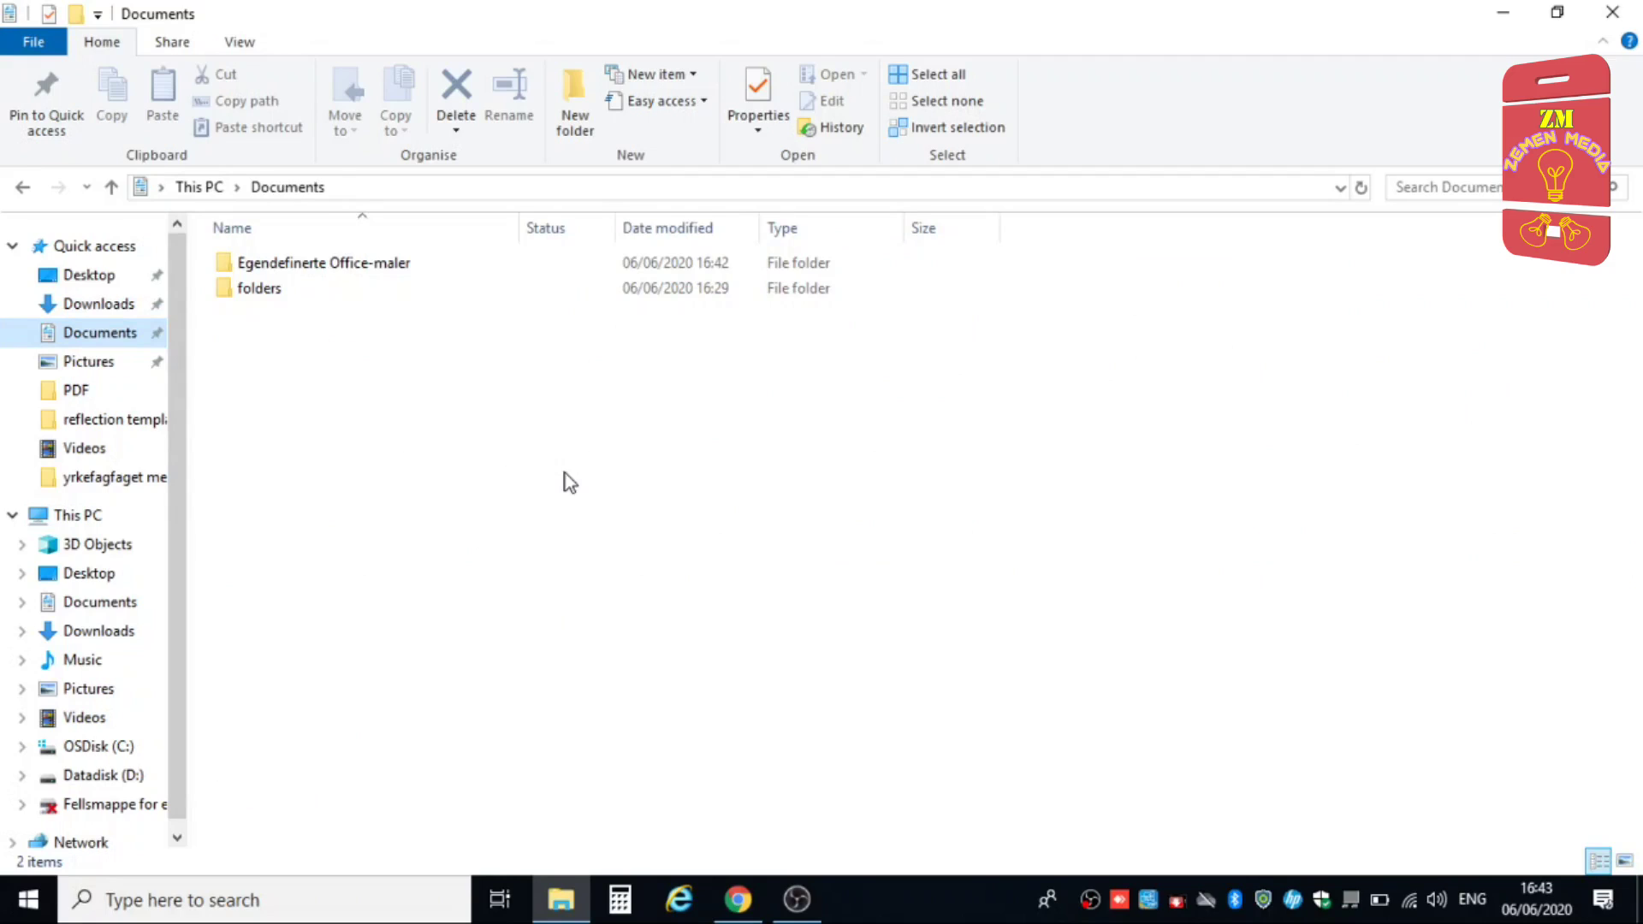
click(77, 361)
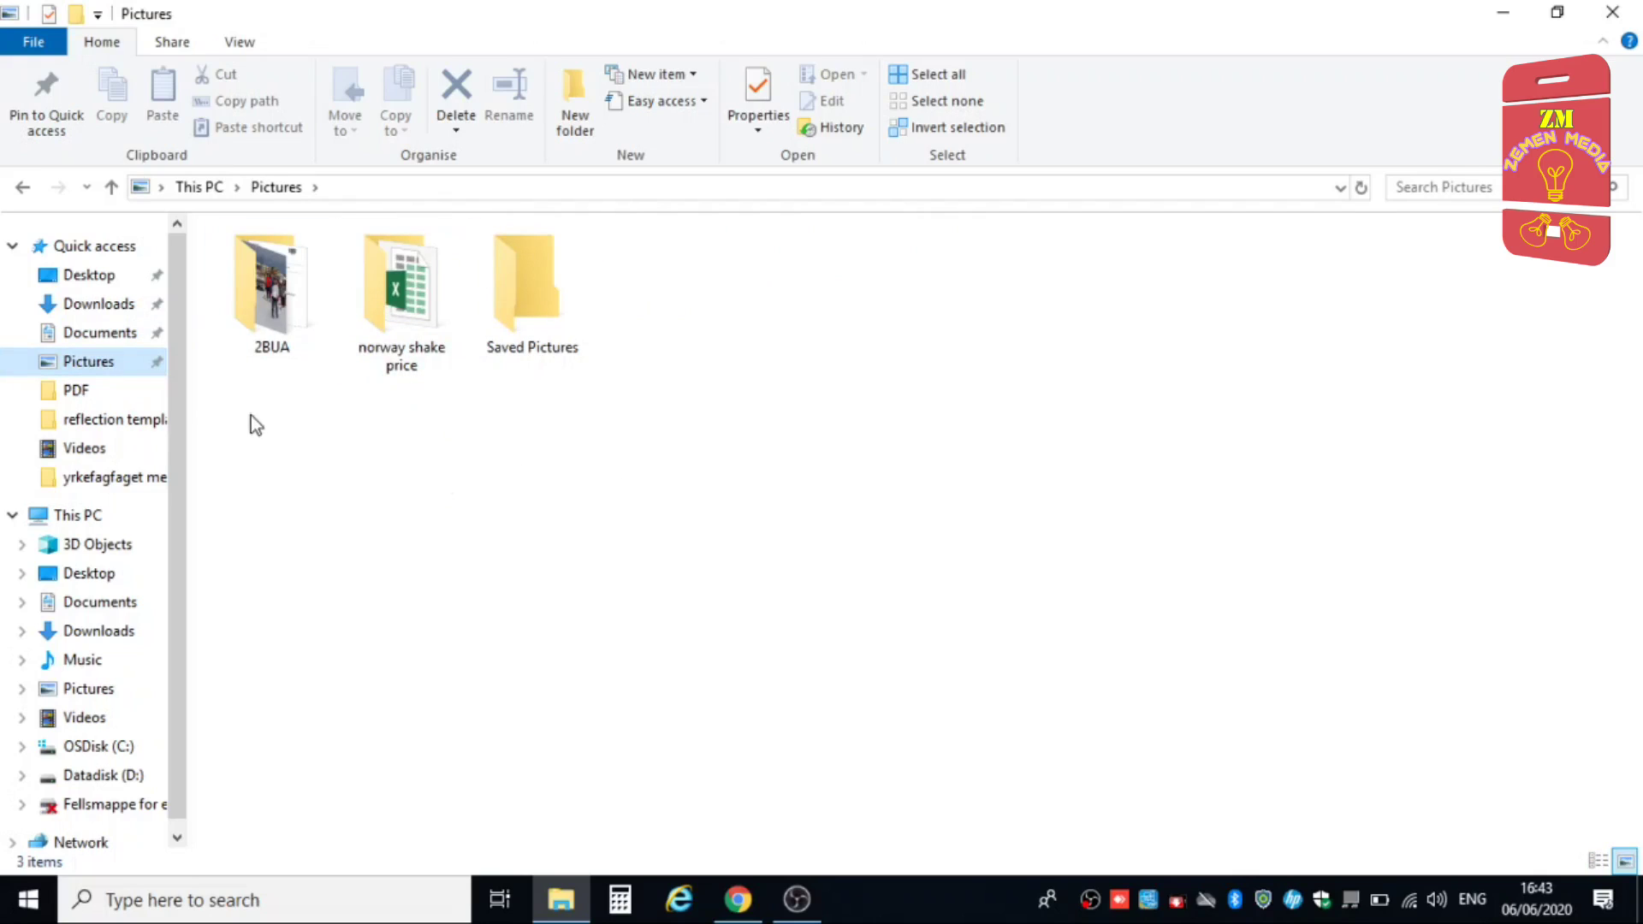
View the Videos folder and its Free YouTube Downloader subfolder, and return to Videos.
click(82, 452)
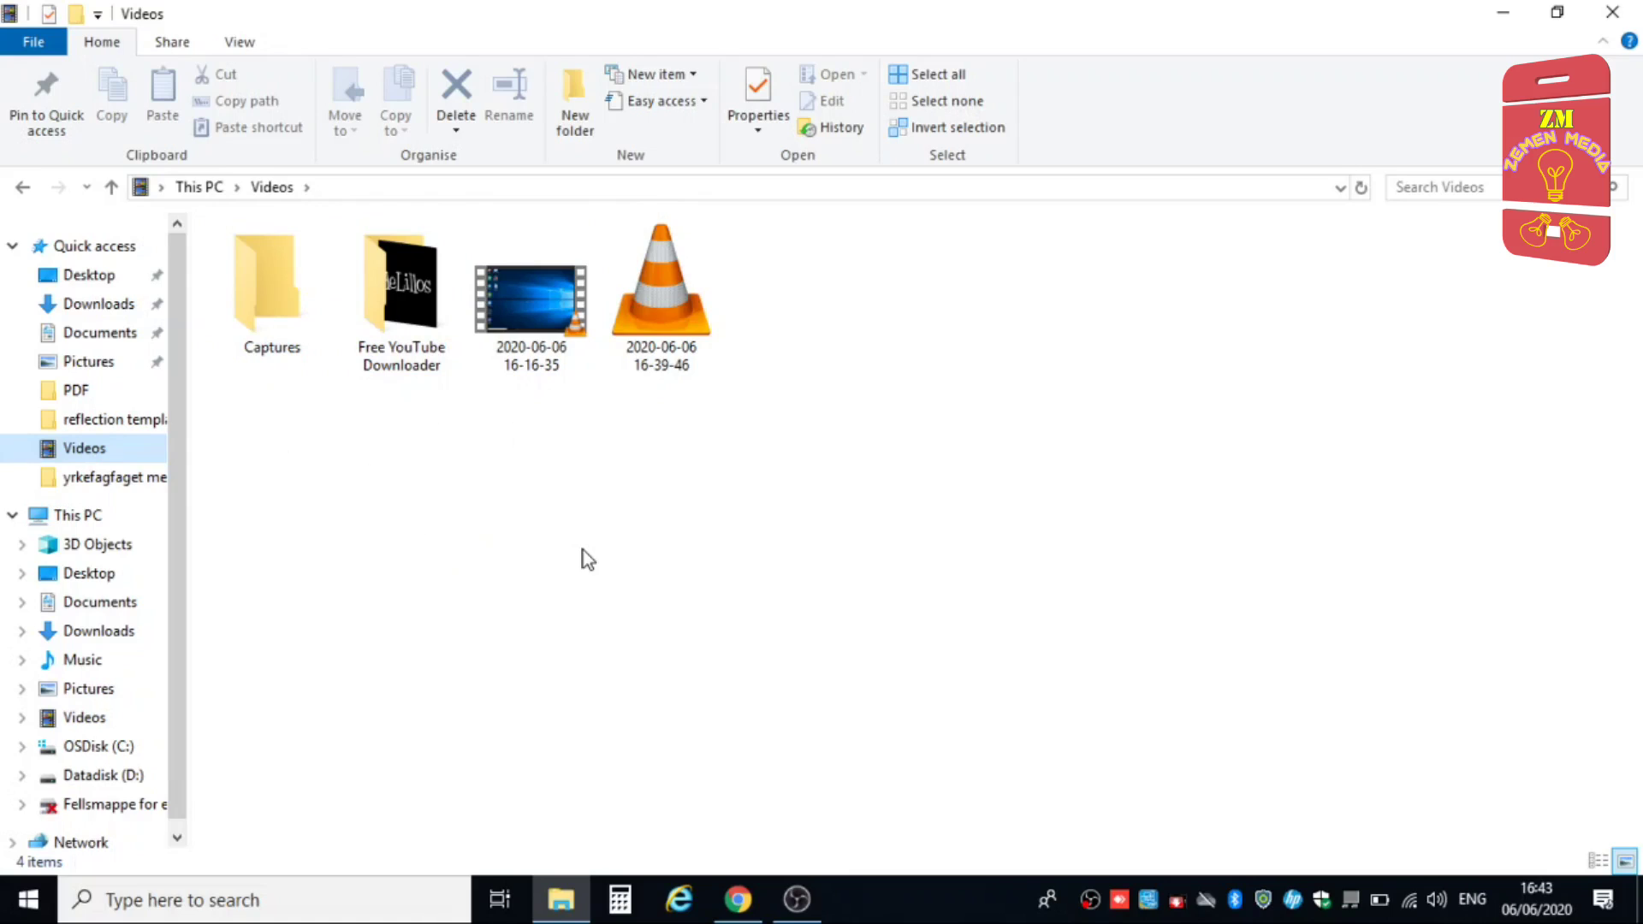
double_click(419, 305)
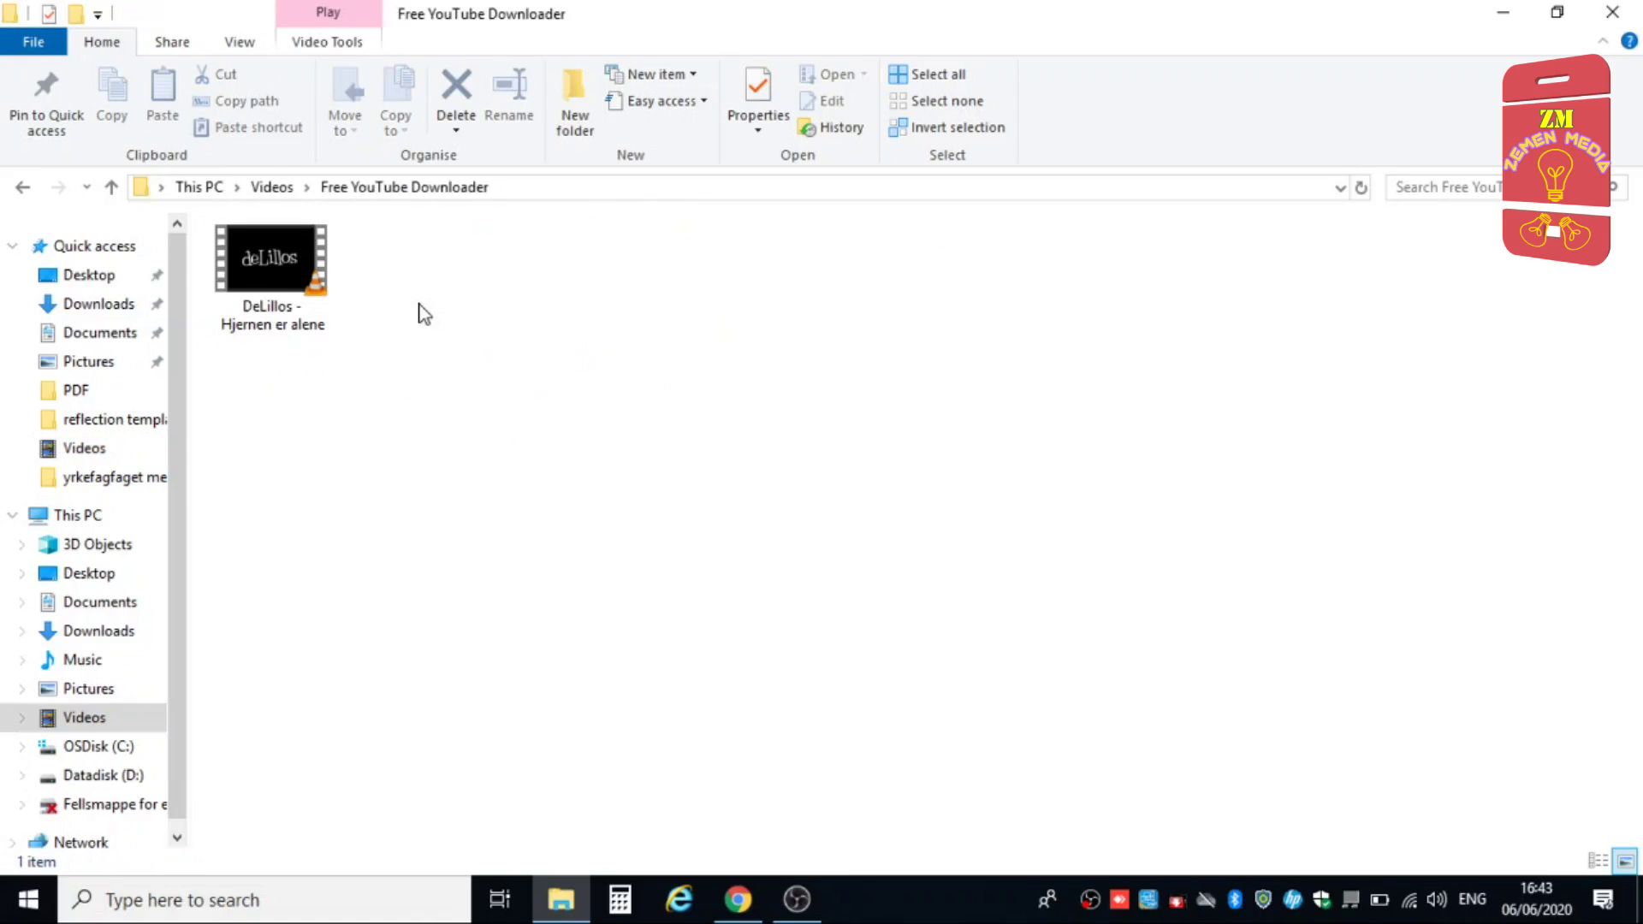
click(24, 188)
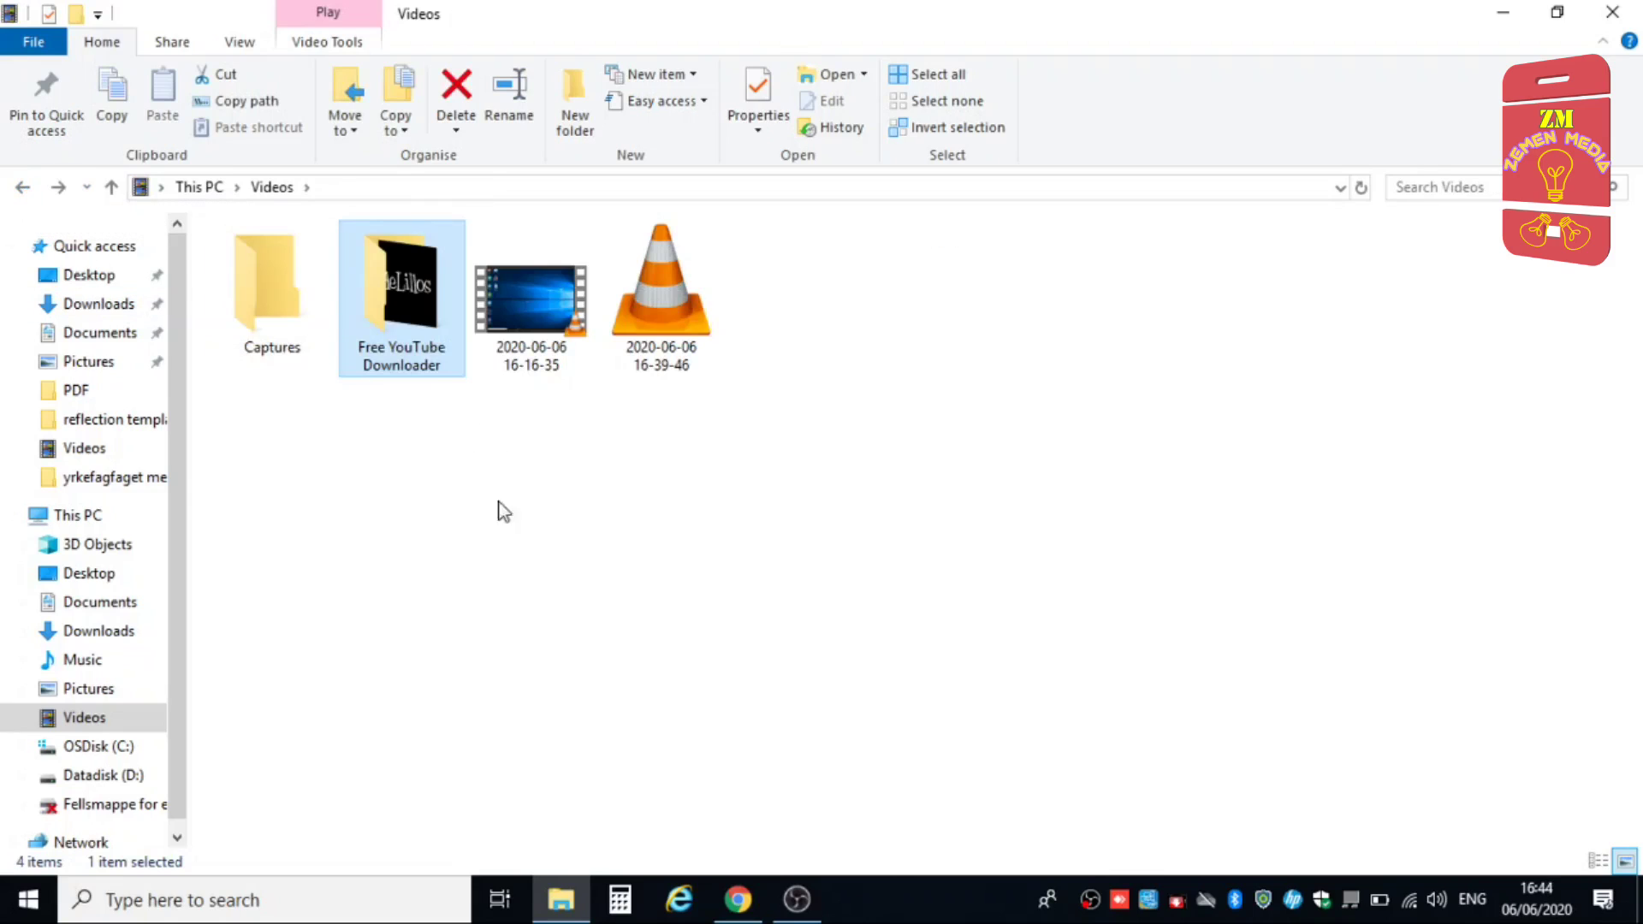
View the Music folder and its Free YouTube Downloader subfolder, and close File Explorer.
click(82, 660)
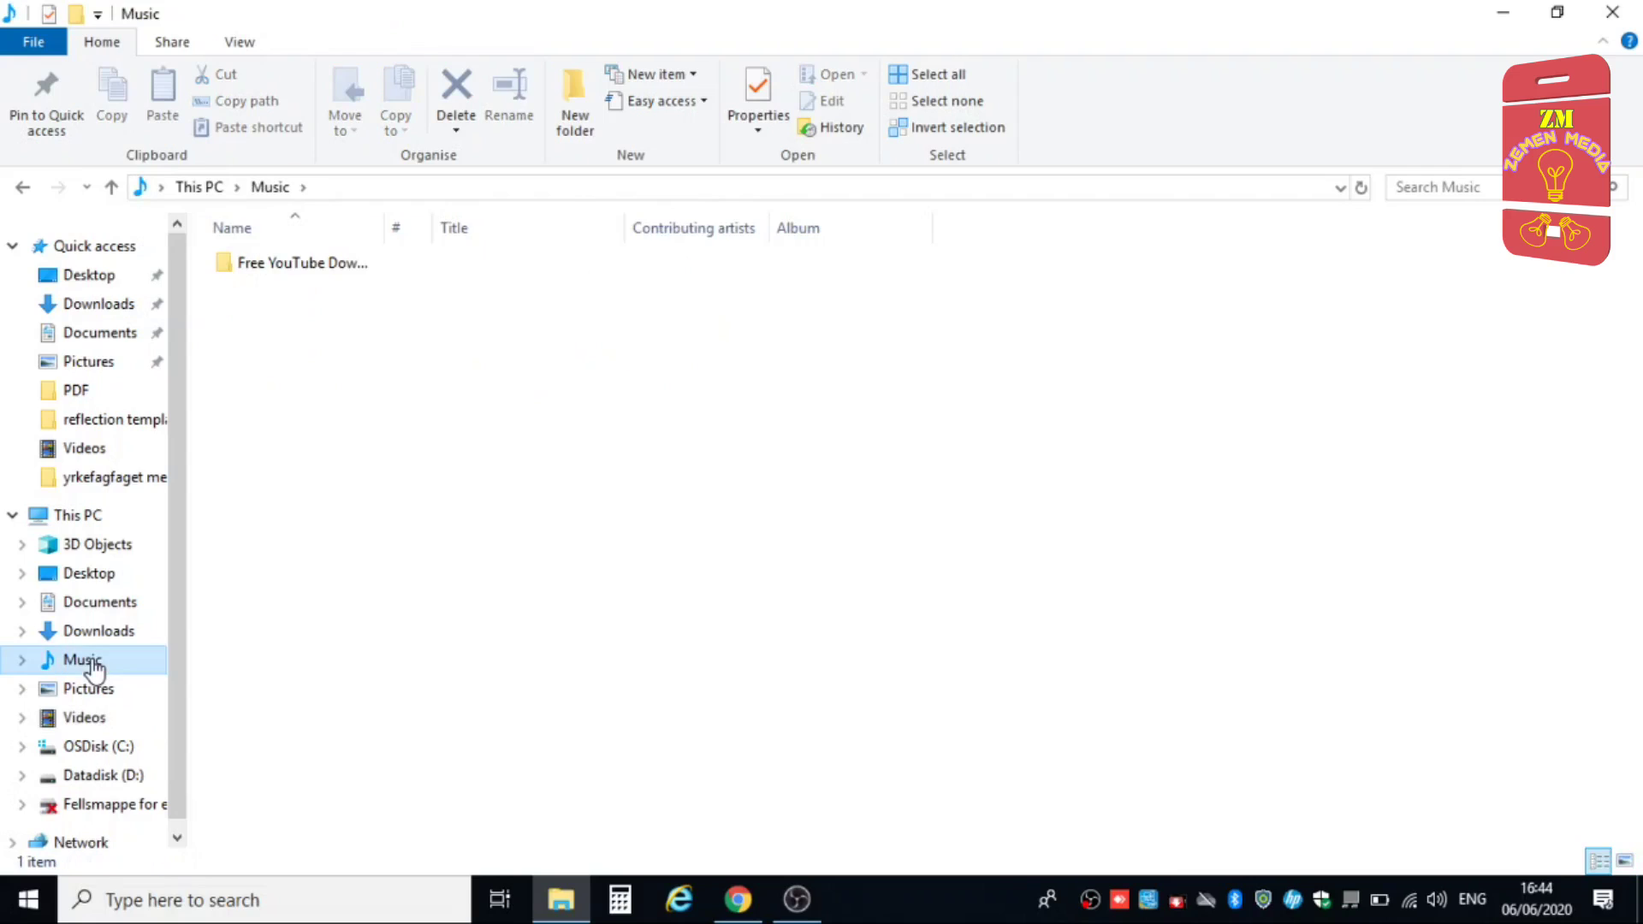
double_click(268, 273)
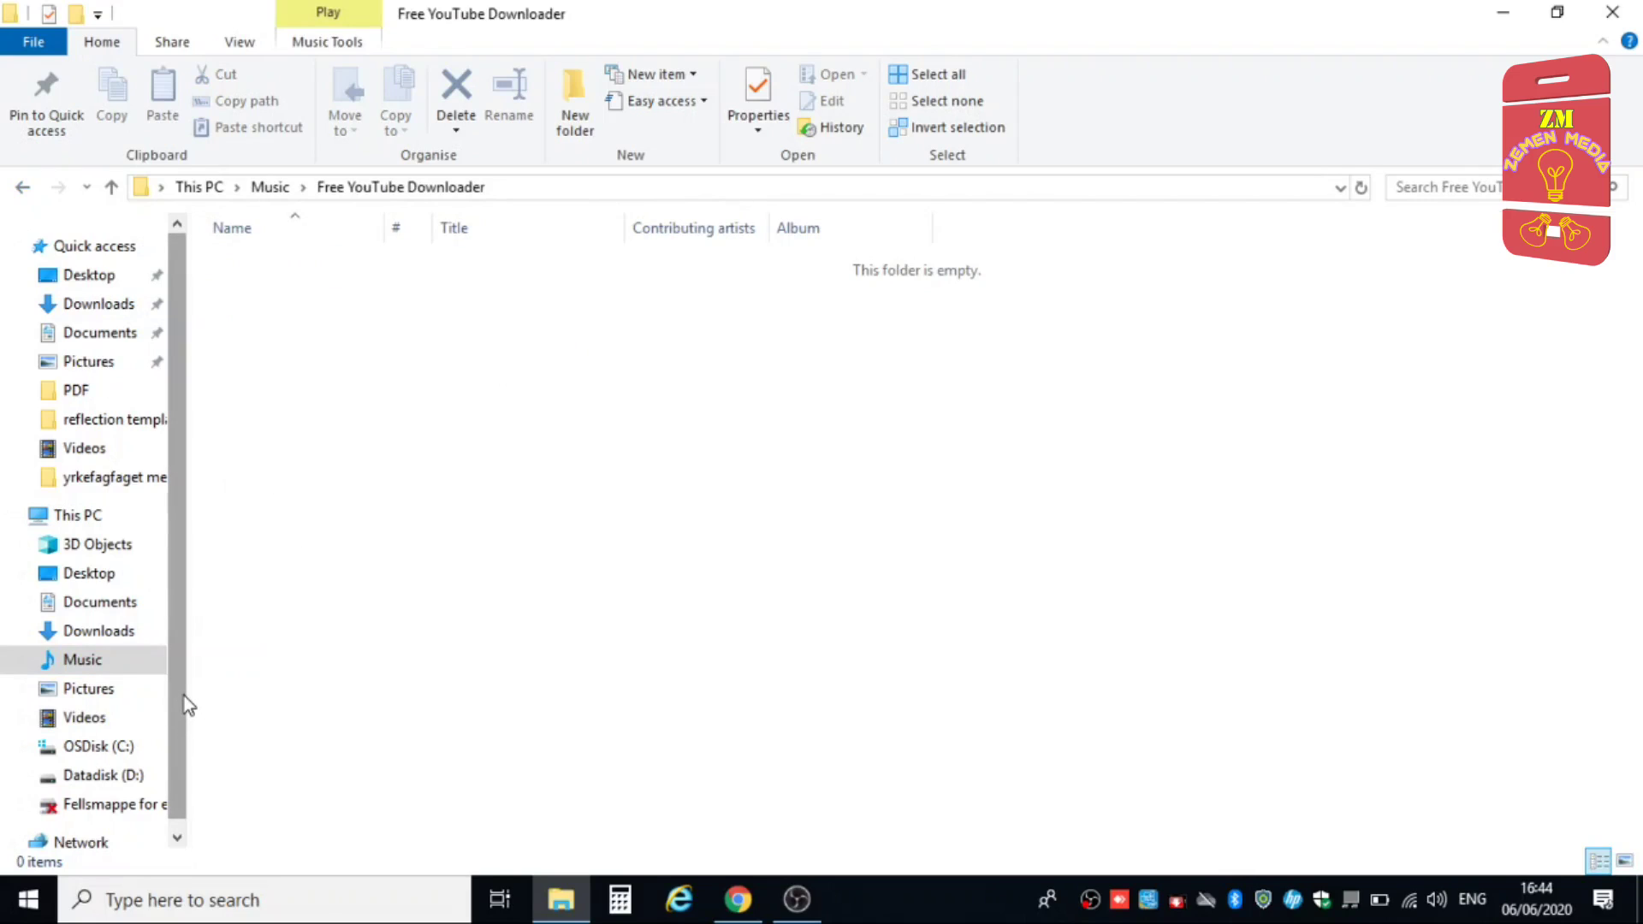
scroll(183, 695, down, 2)
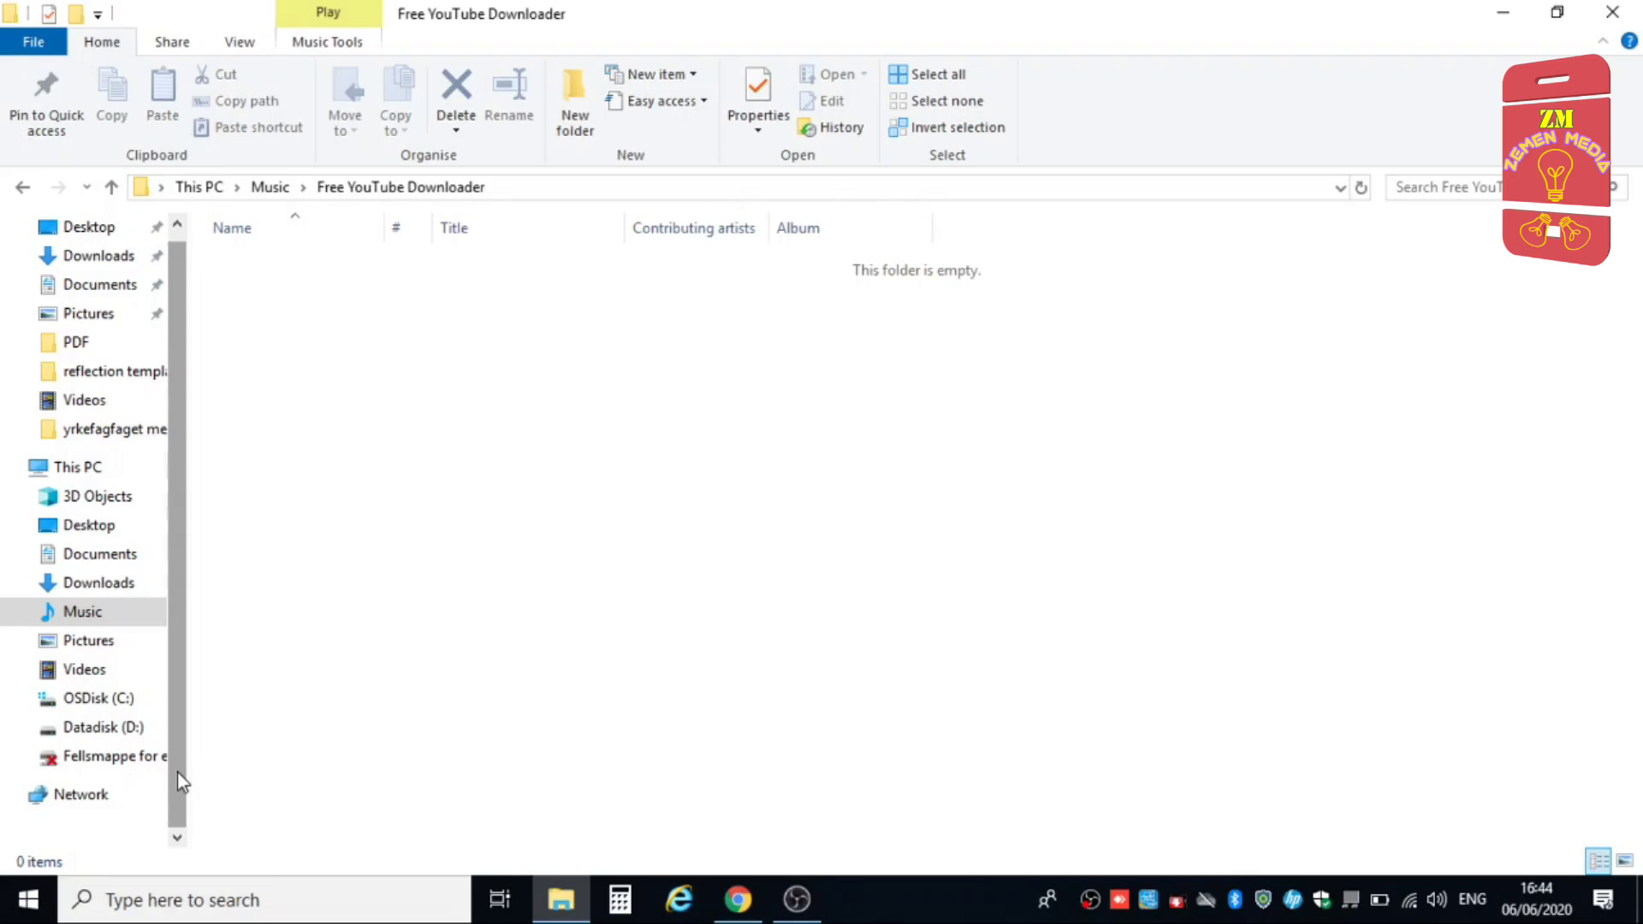
scroll(177, 772, up, 2)
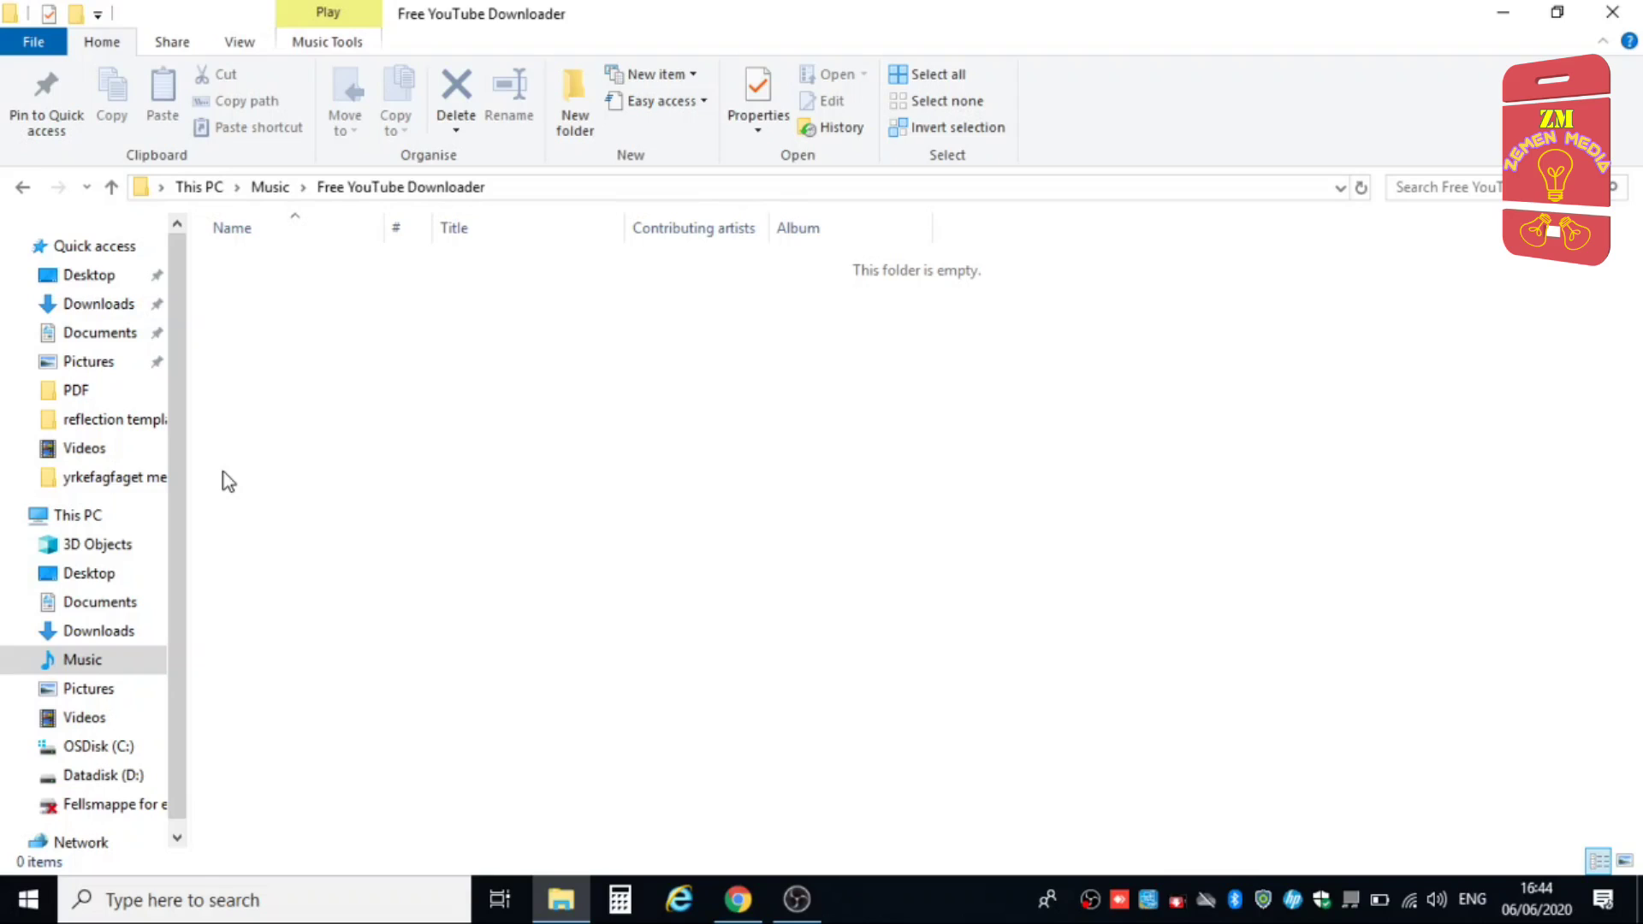
click(1612, 12)
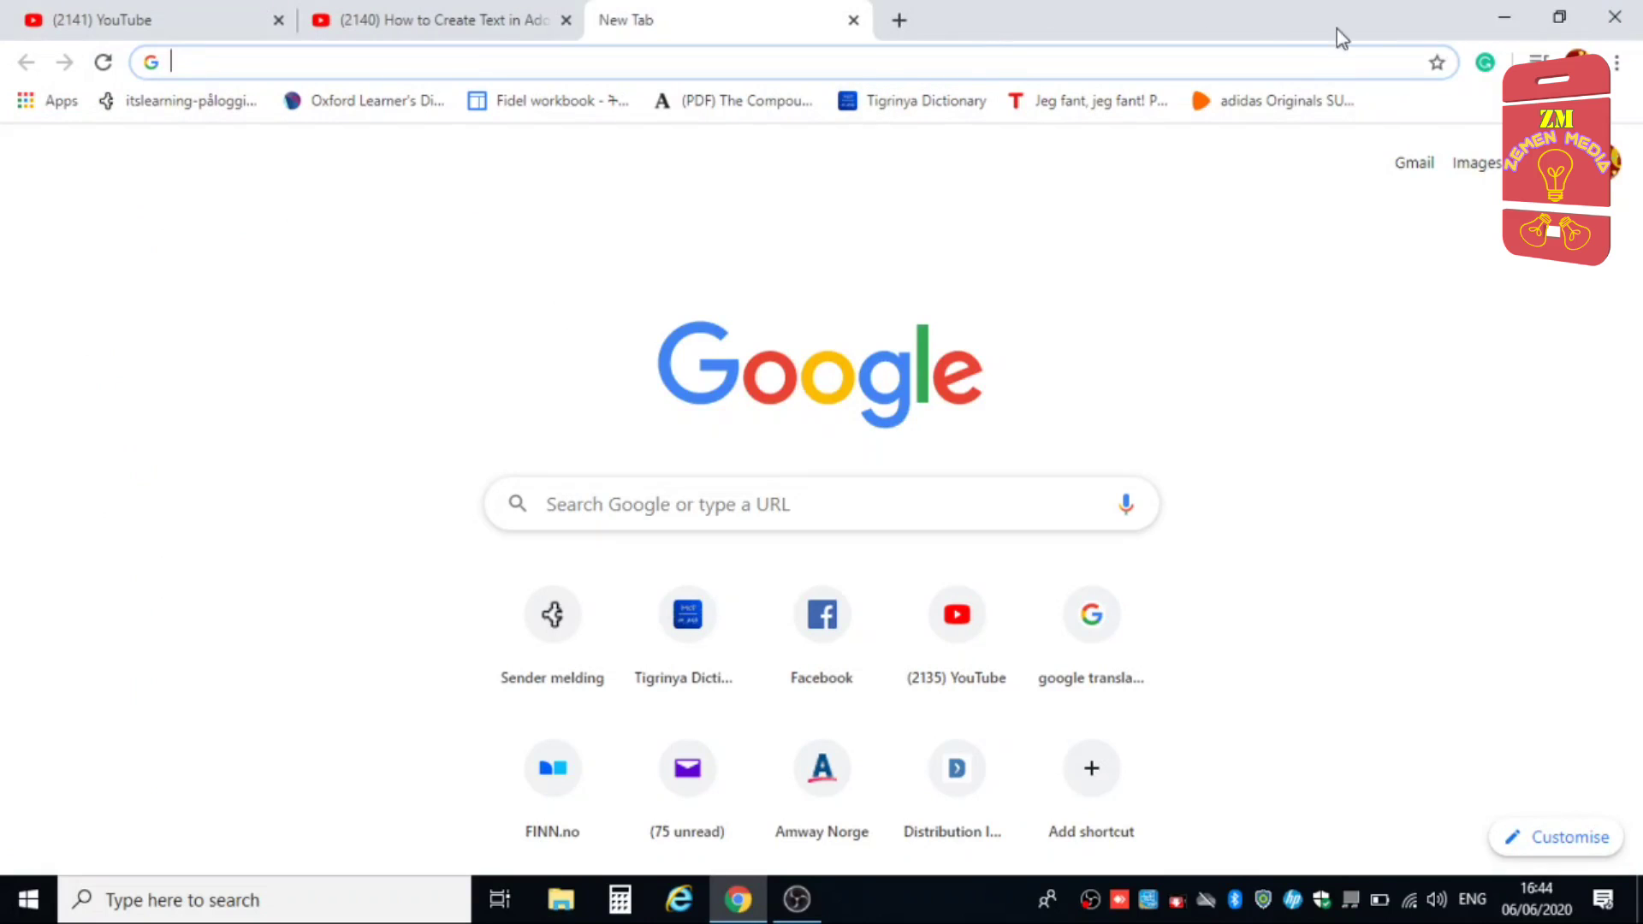
Minimize Chrome and refresh the Windows desktop three times.
click(1503, 16)
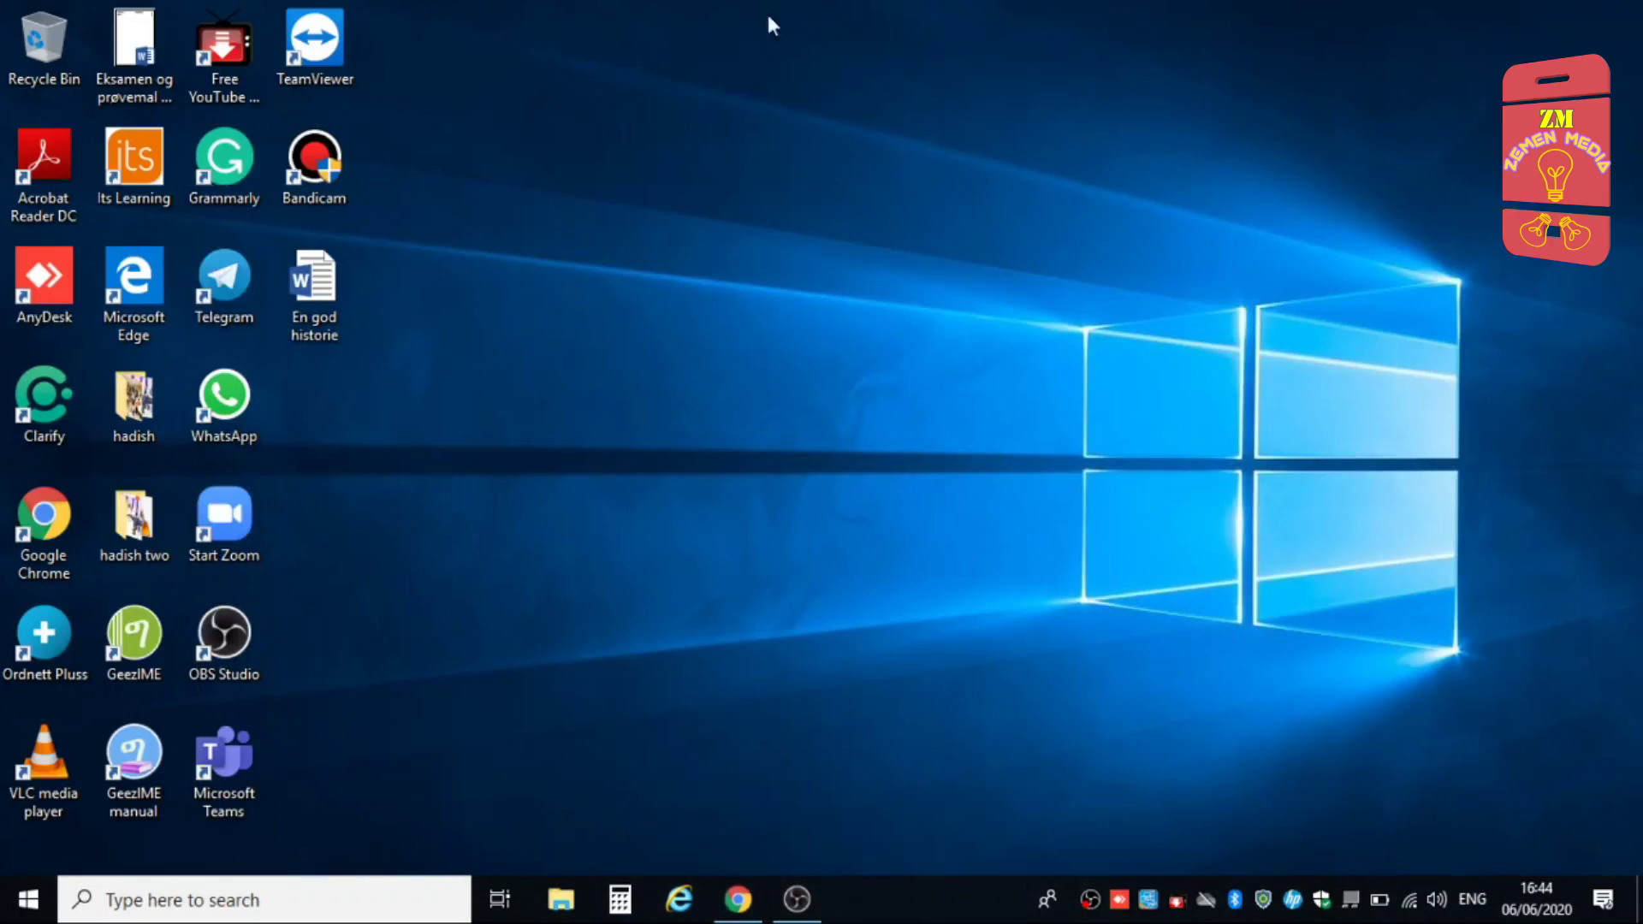
right_click(597, 87)
click(679, 157)
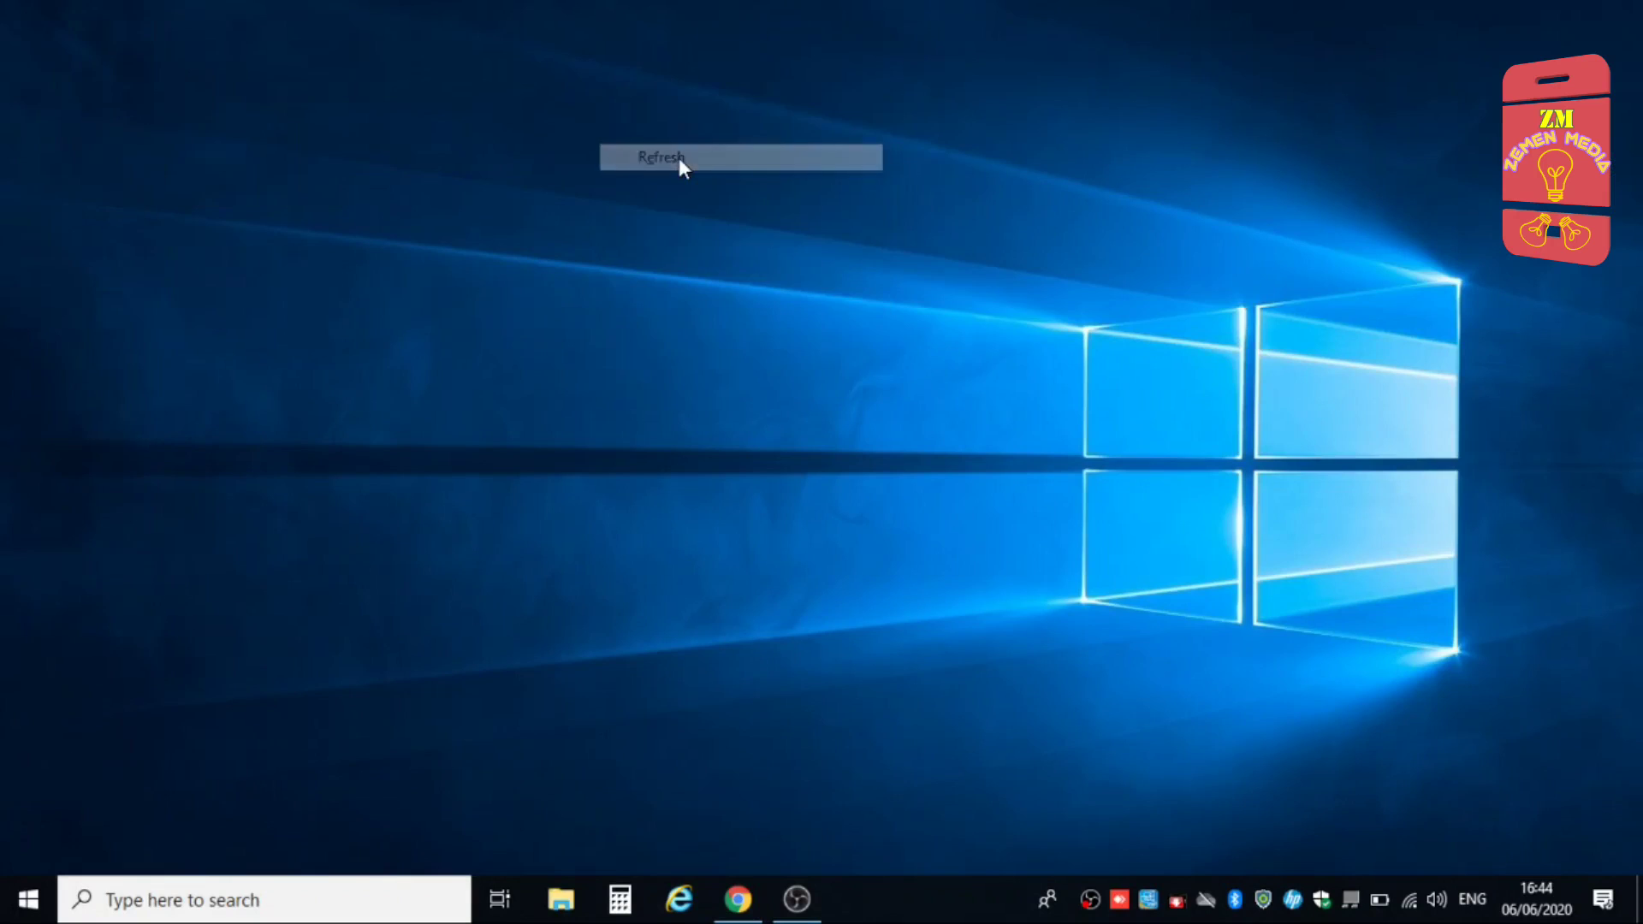
right_click(679, 157)
click(762, 236)
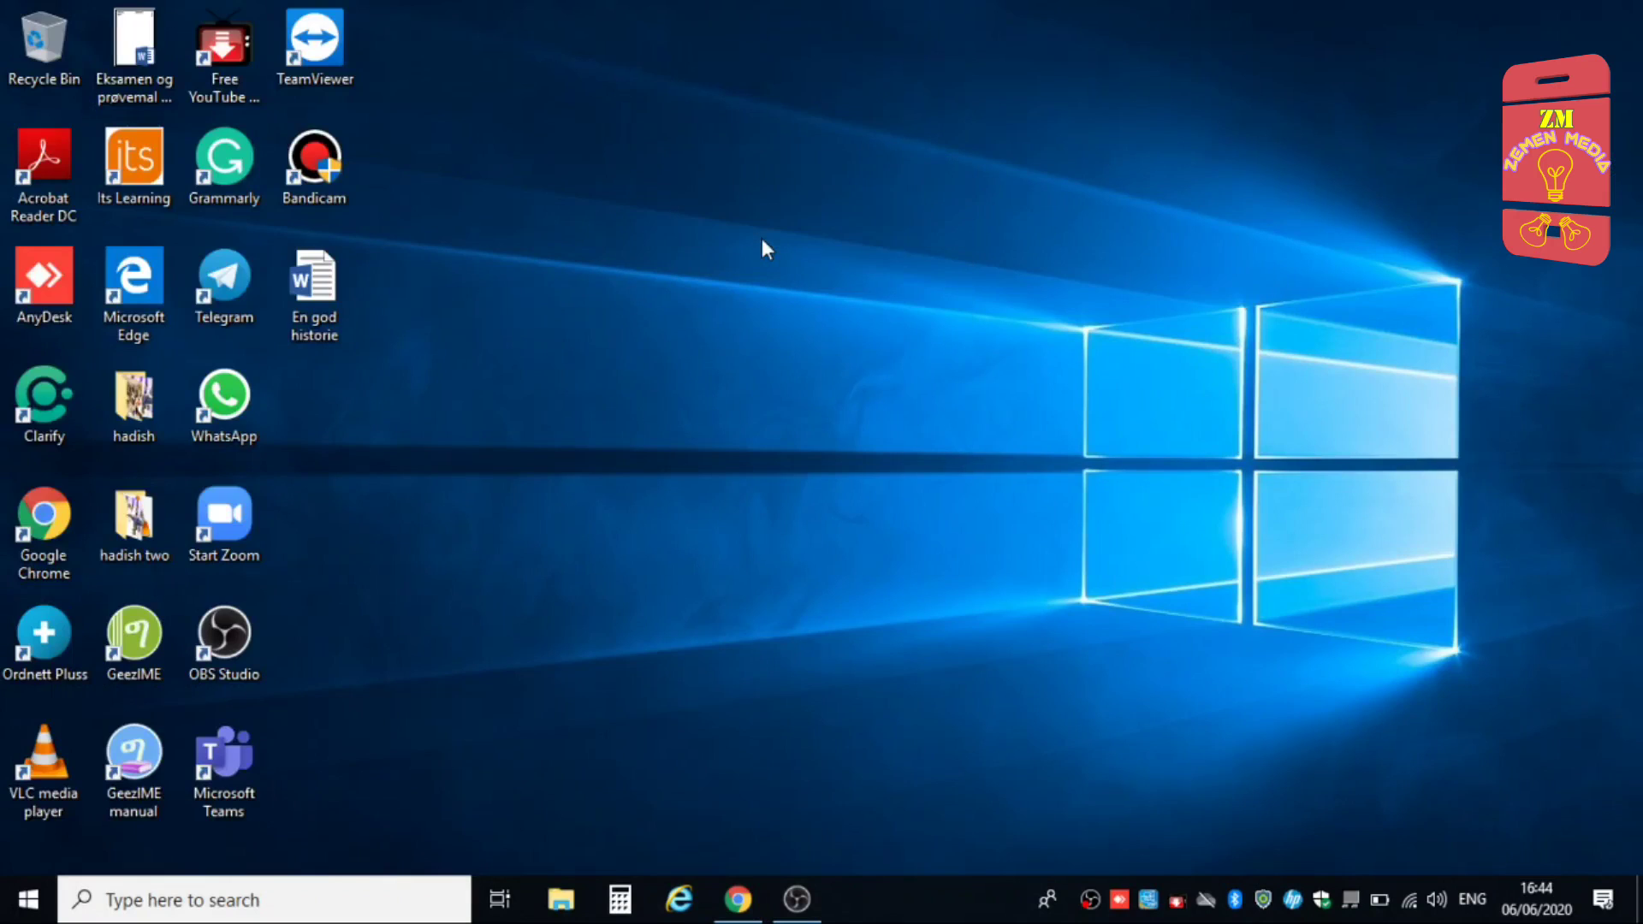
right_click(692, 200)
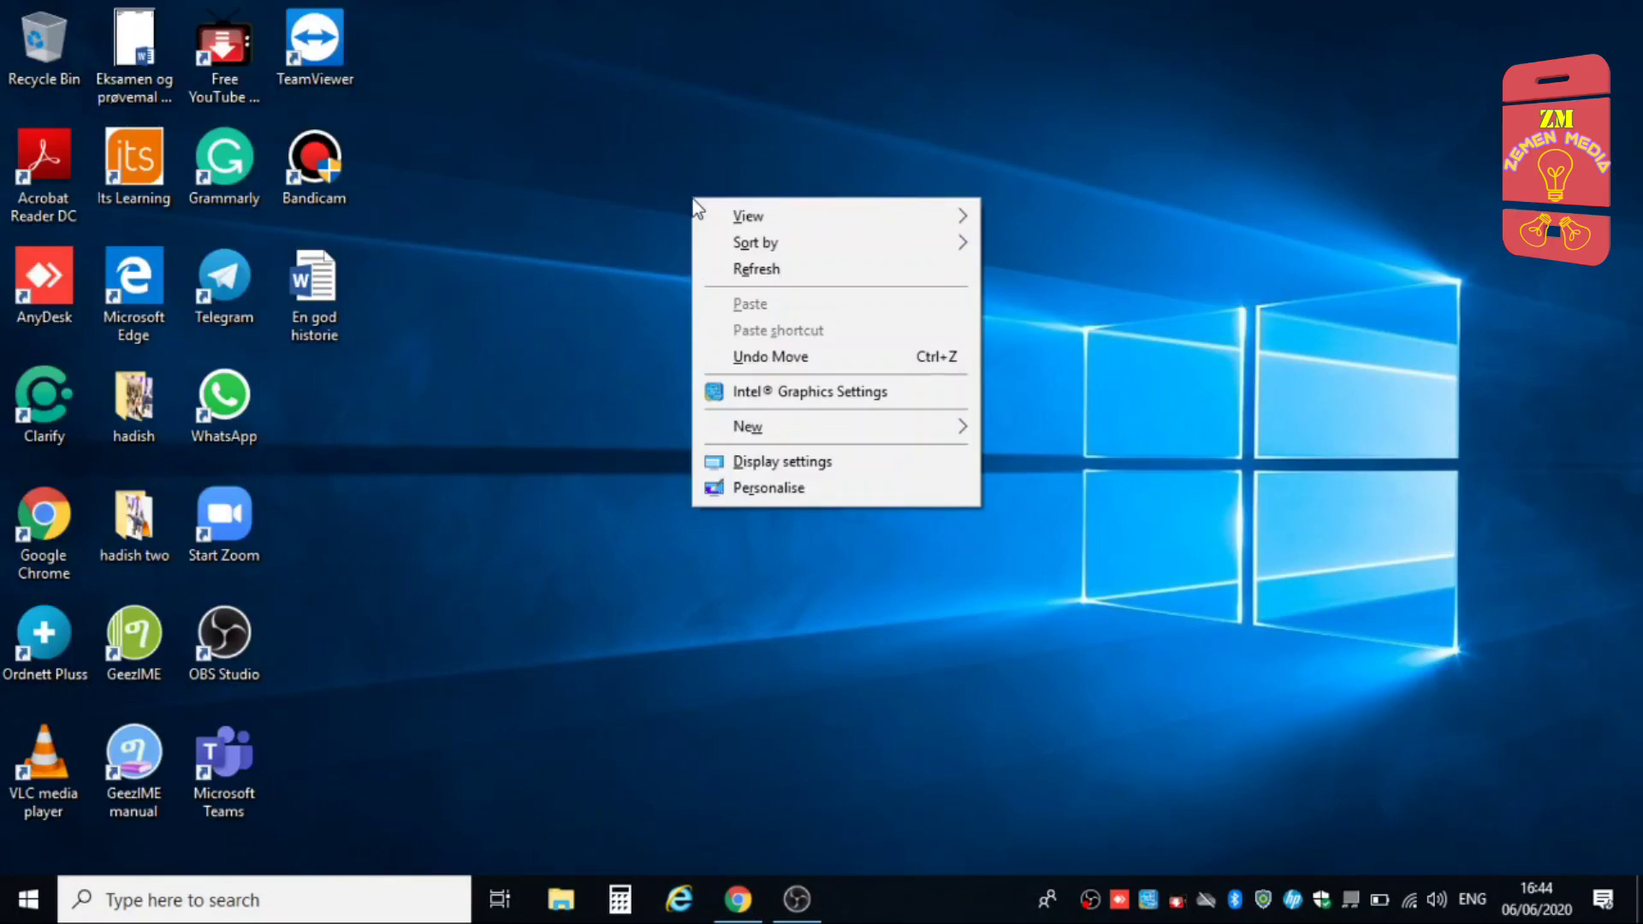
click(757, 270)
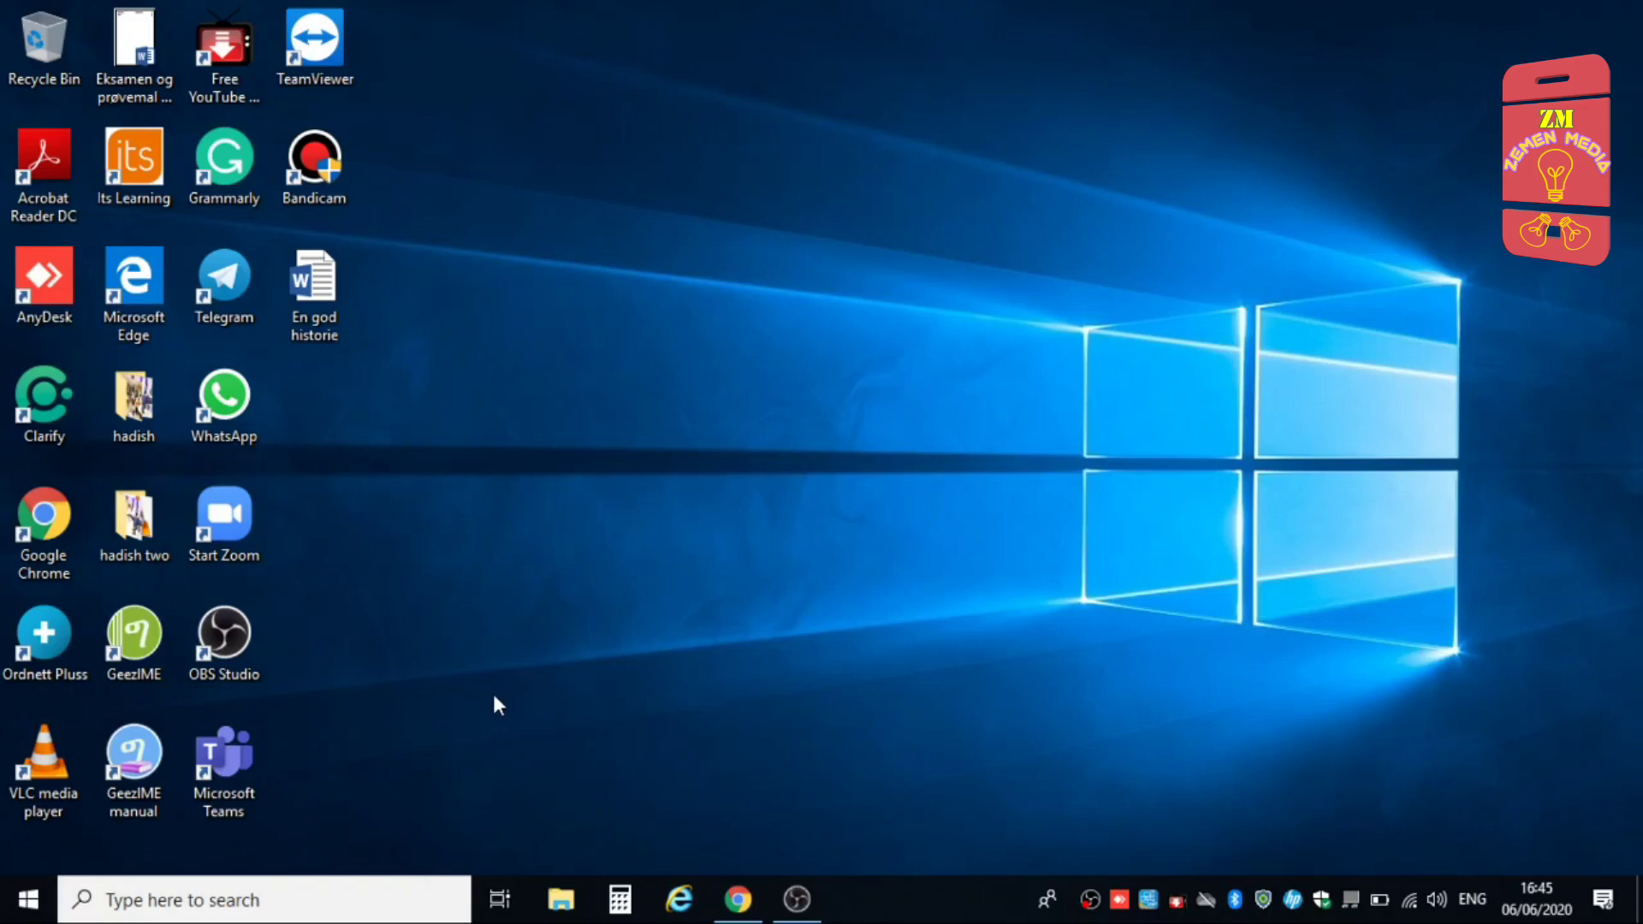
Examine the basic system information in the properties of This PC from File Explorer, and close both windows.
click(563, 909)
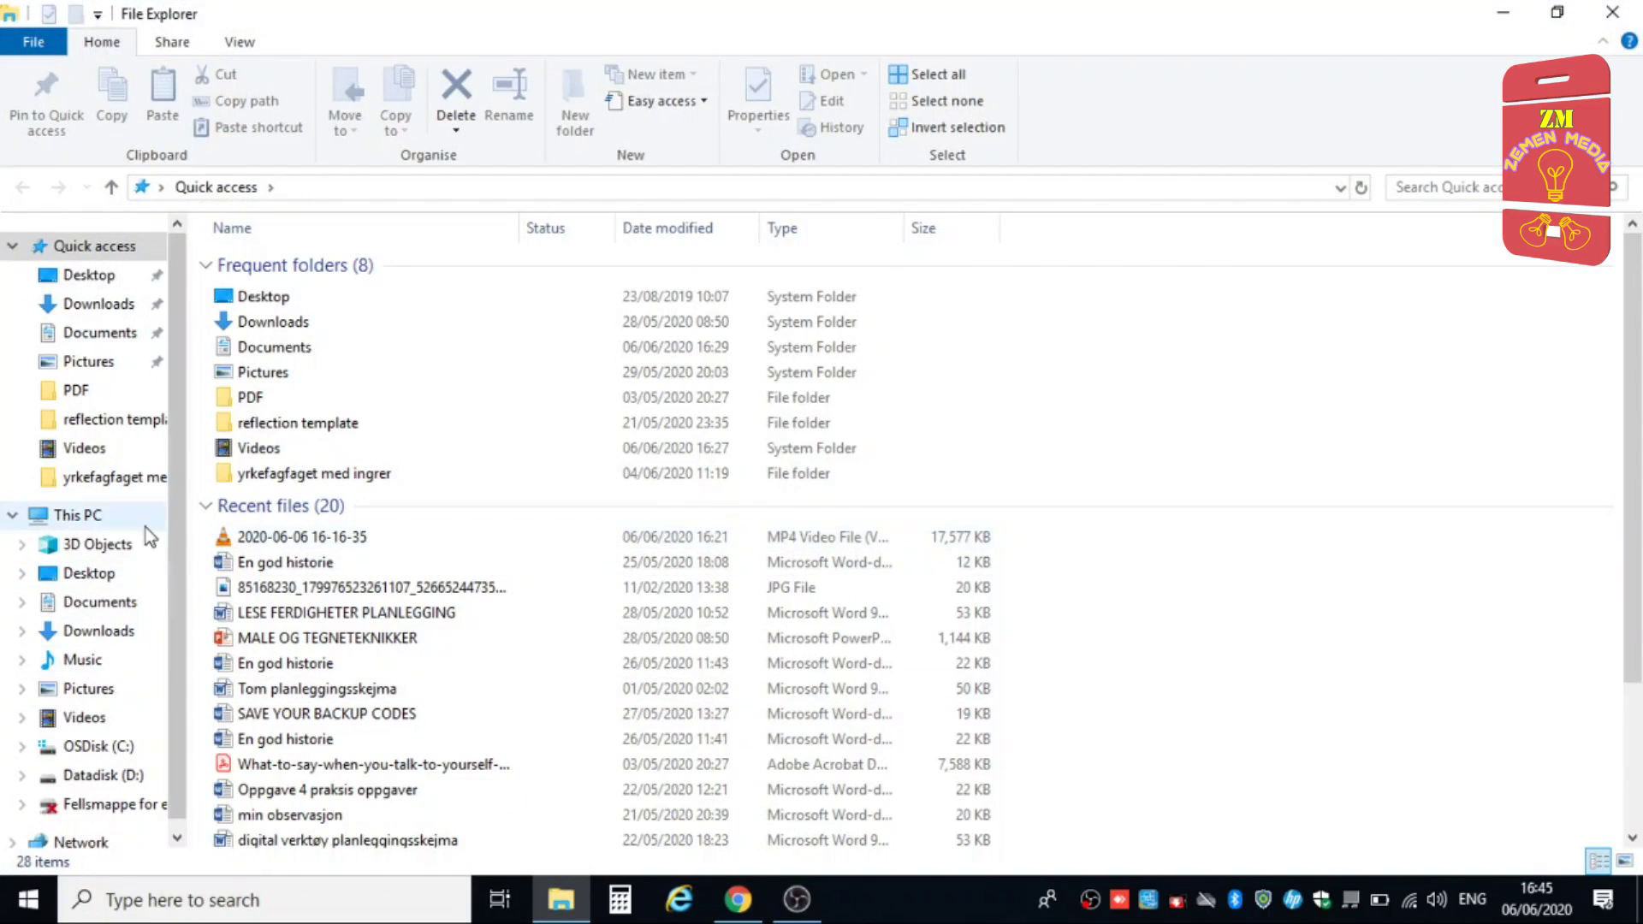
right_click(82, 525)
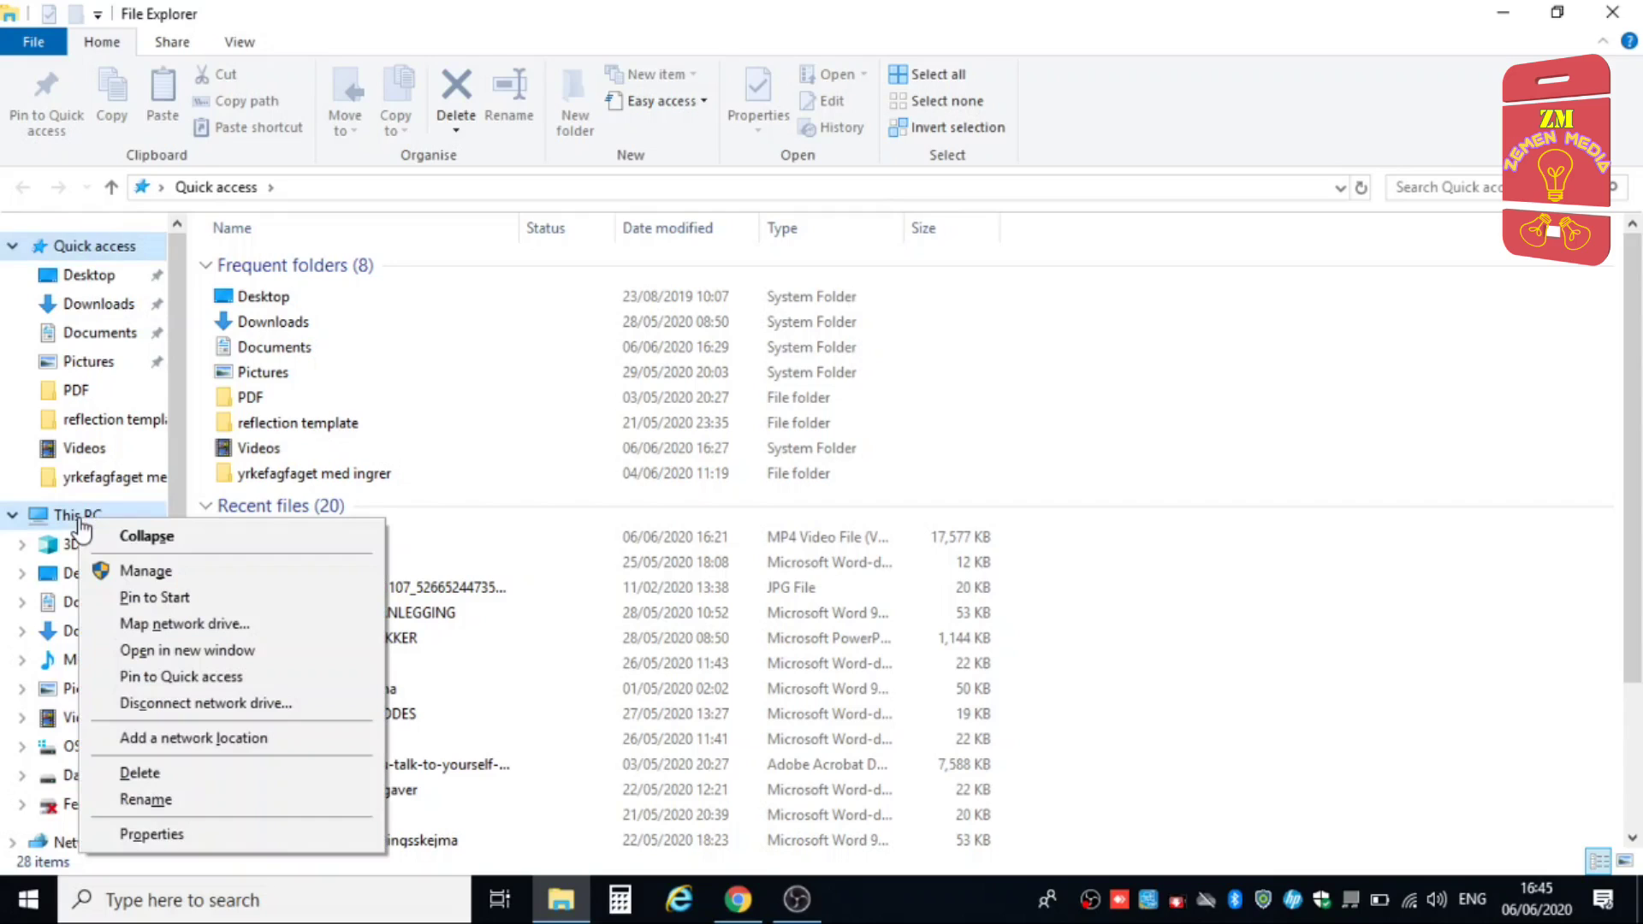
click(152, 834)
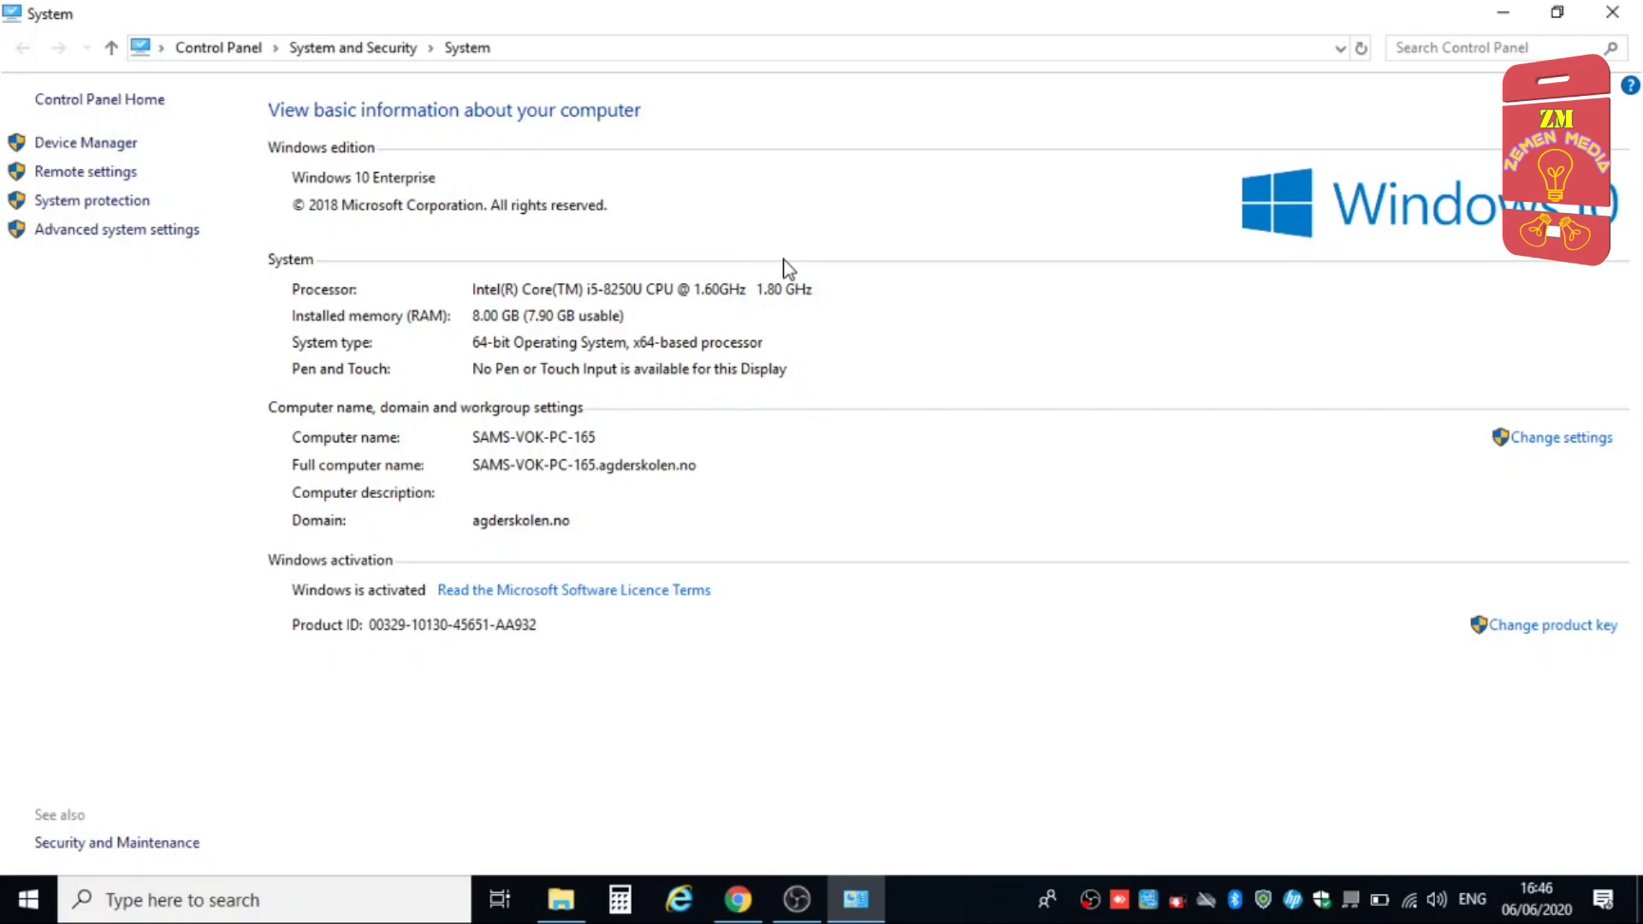
click(1612, 13)
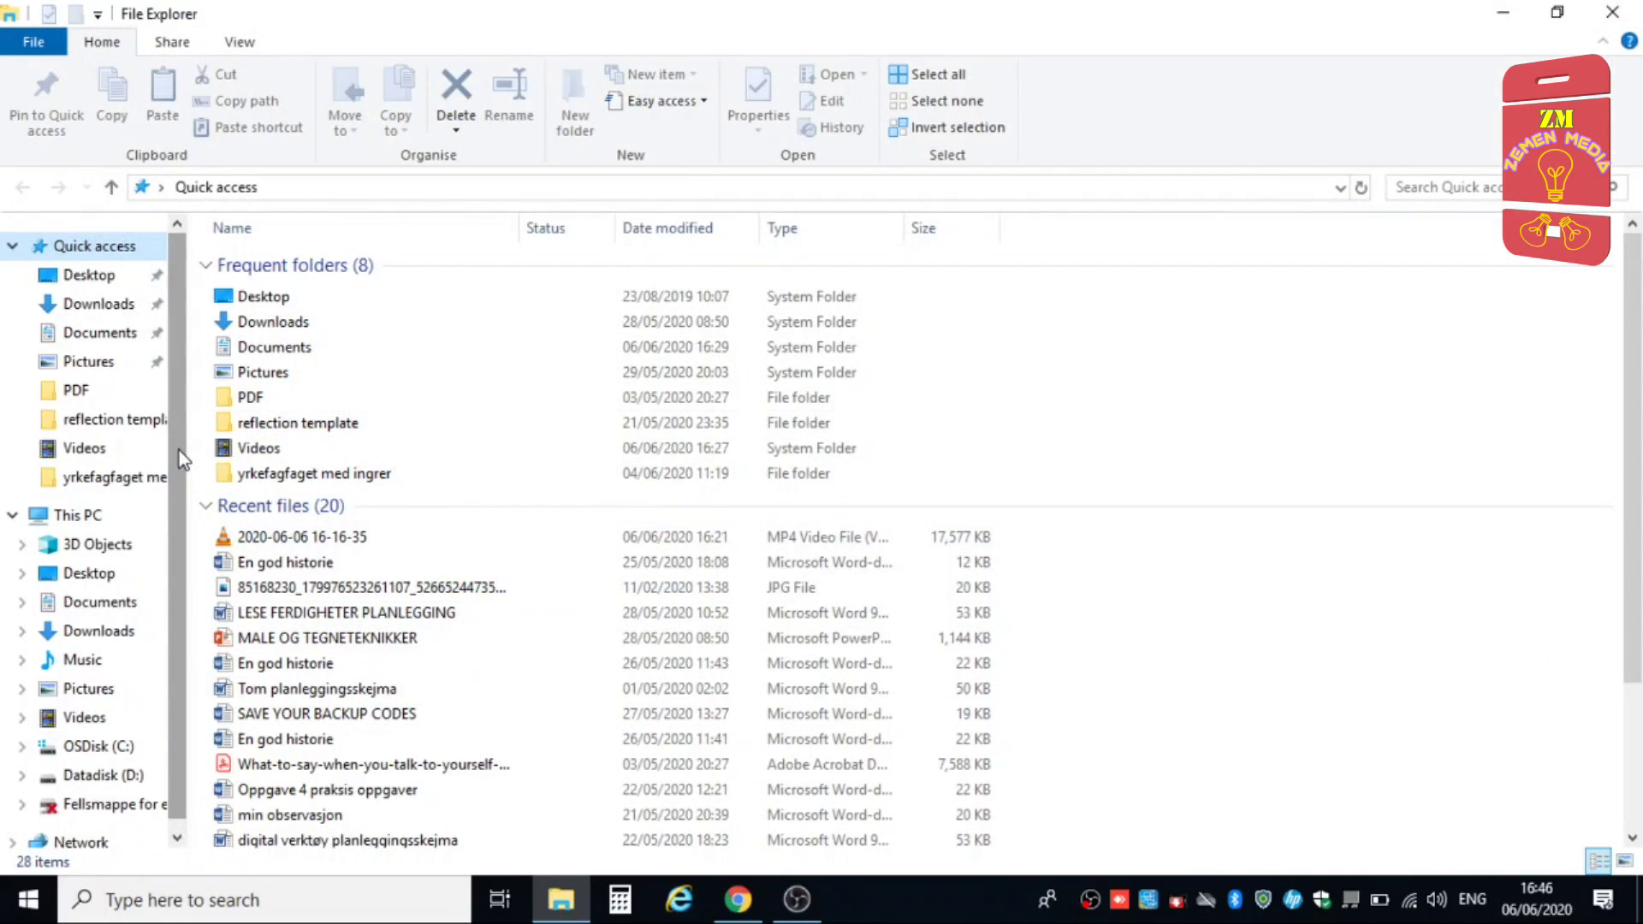
drag(178, 450, 178, 489)
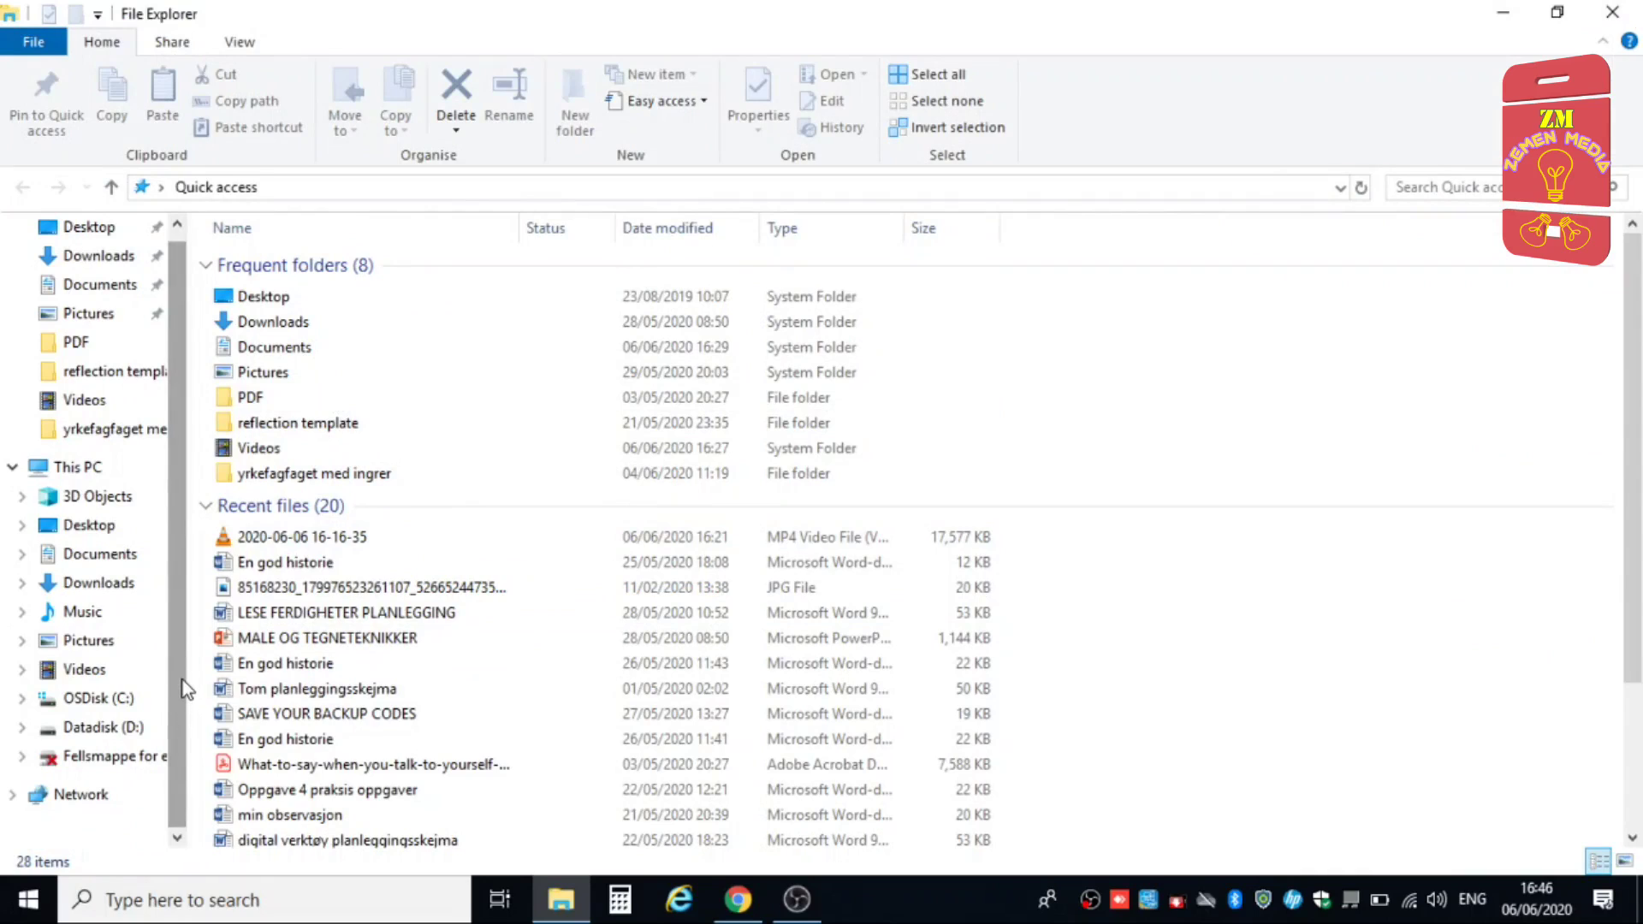
drag(178, 669, 176, 481)
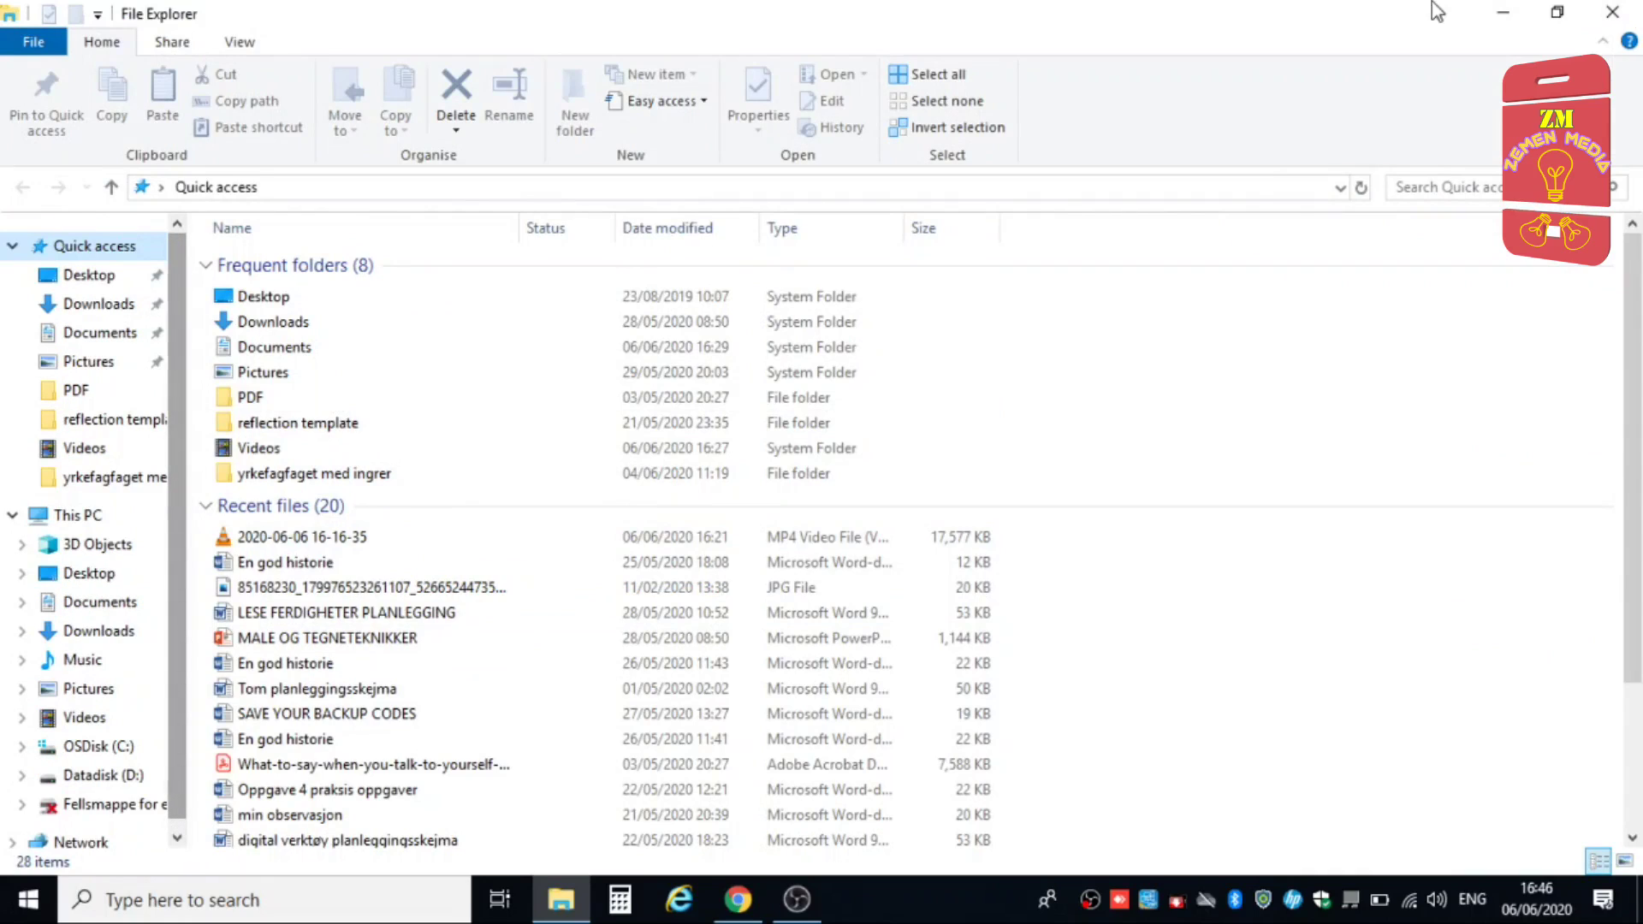
click(1612, 12)
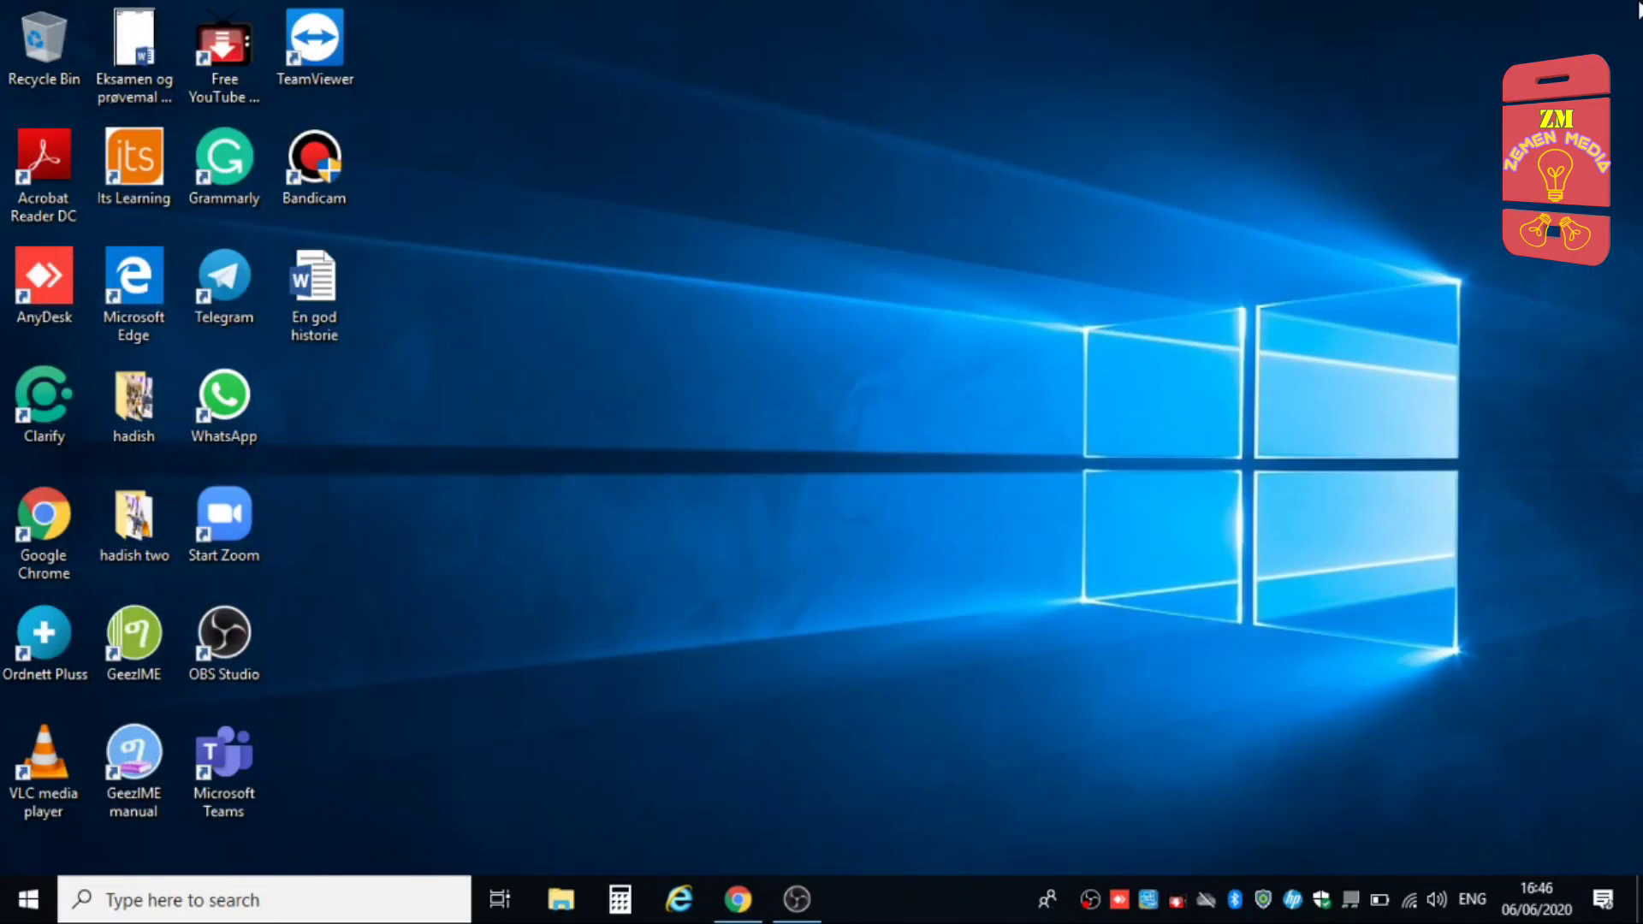
Refresh the cleared desktop another three times.
right_click(728, 231)
click(794, 307)
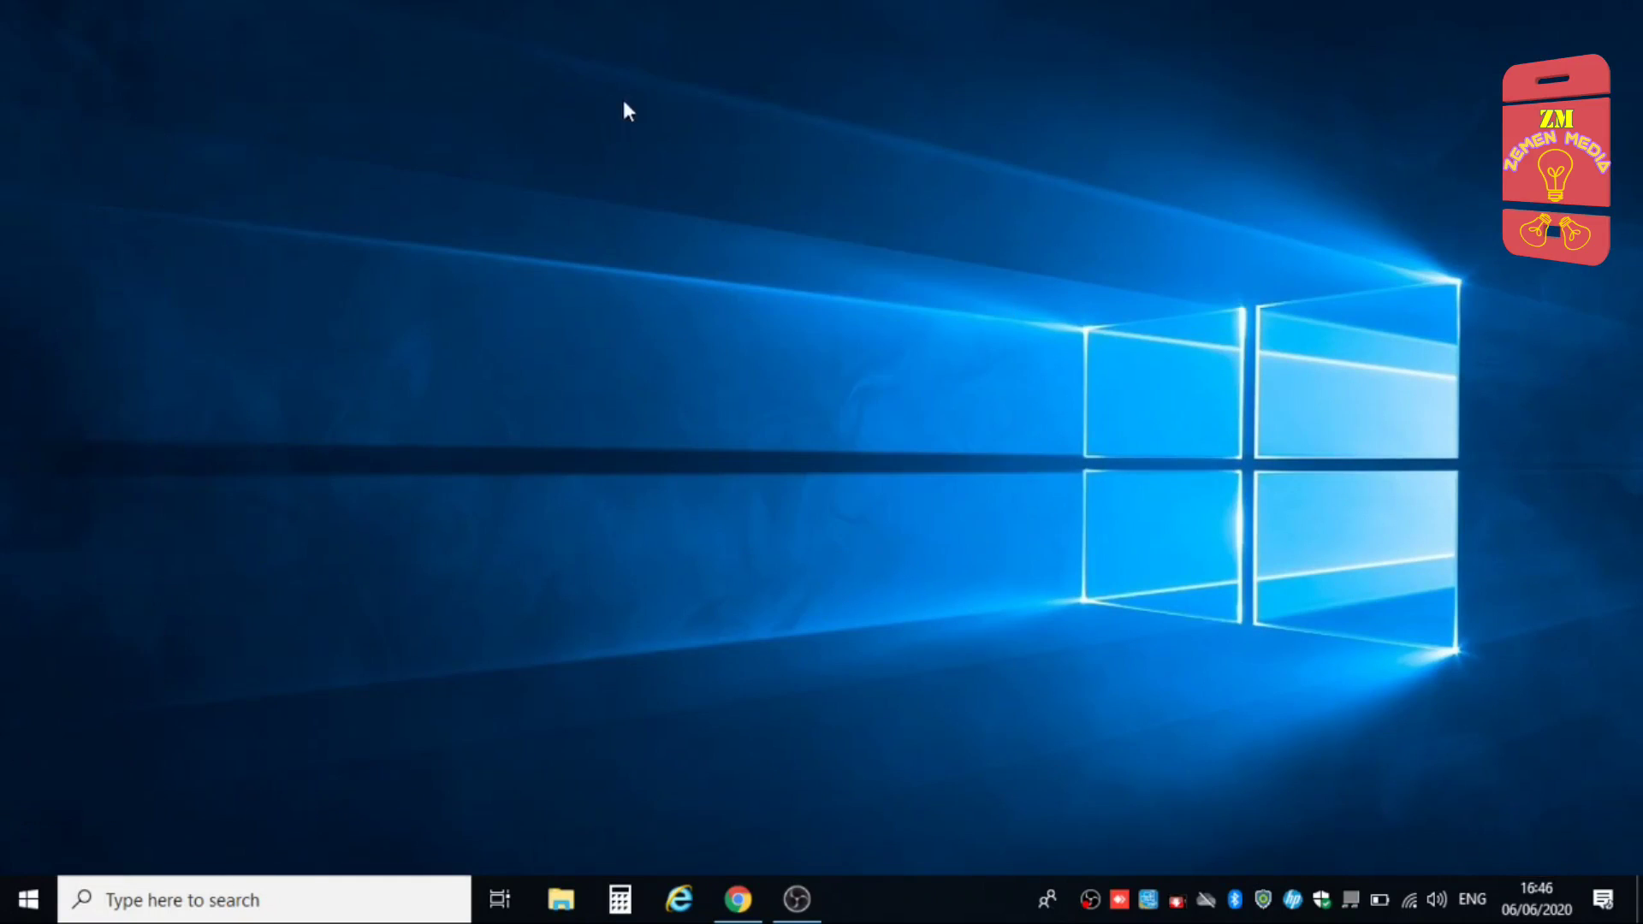
right_click(610, 36)
click(682, 105)
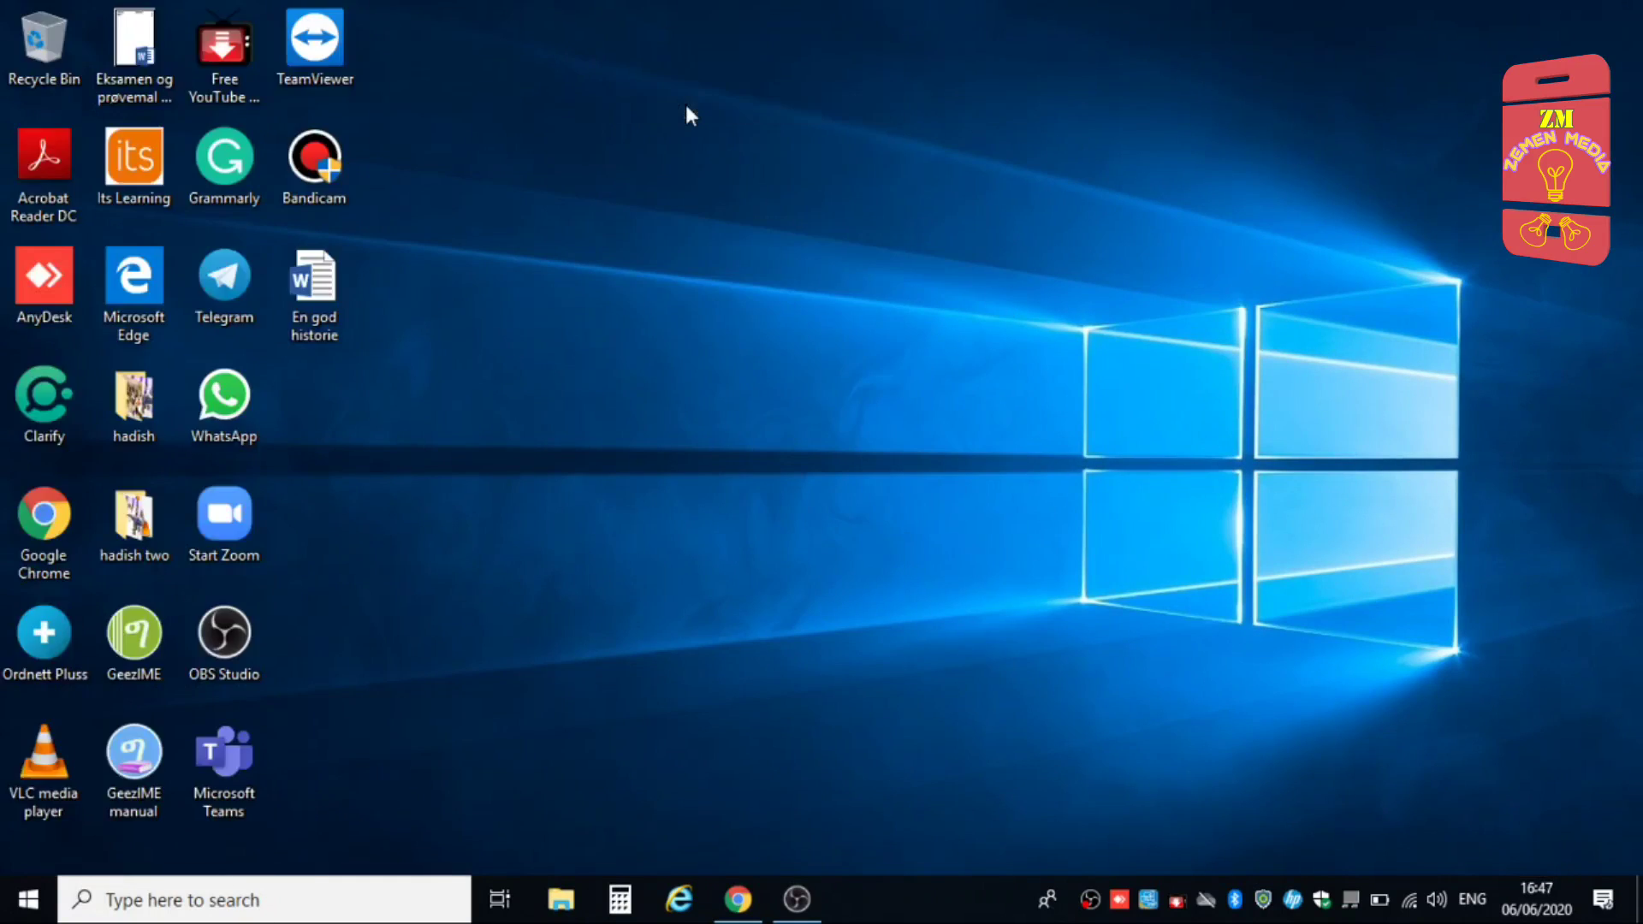
right_click(685, 107)
click(753, 177)
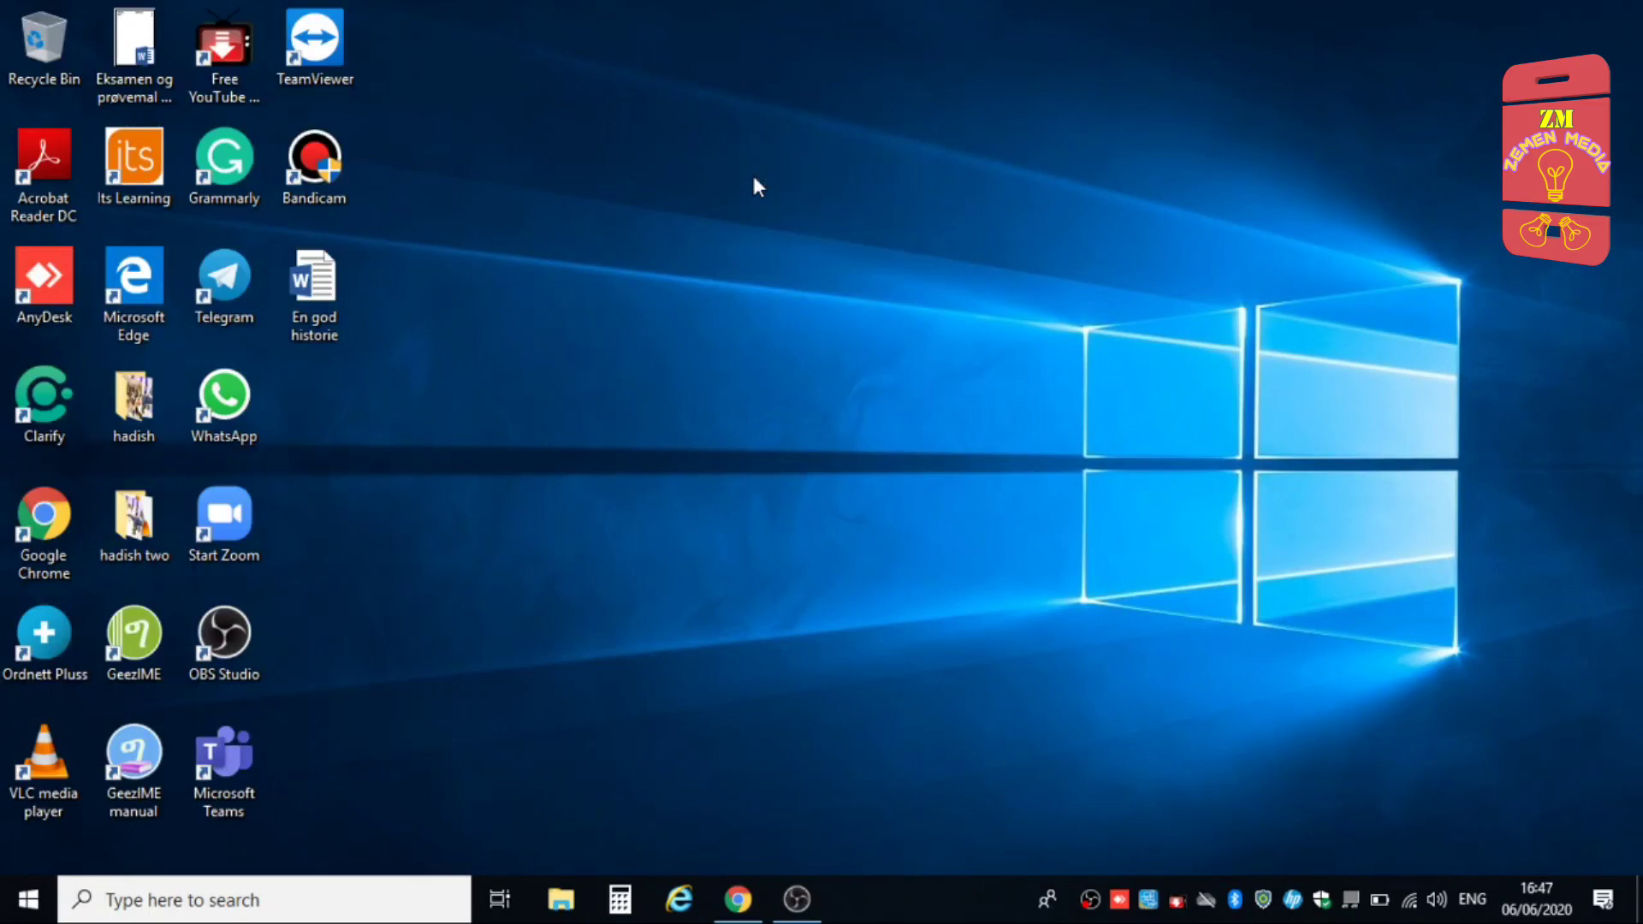